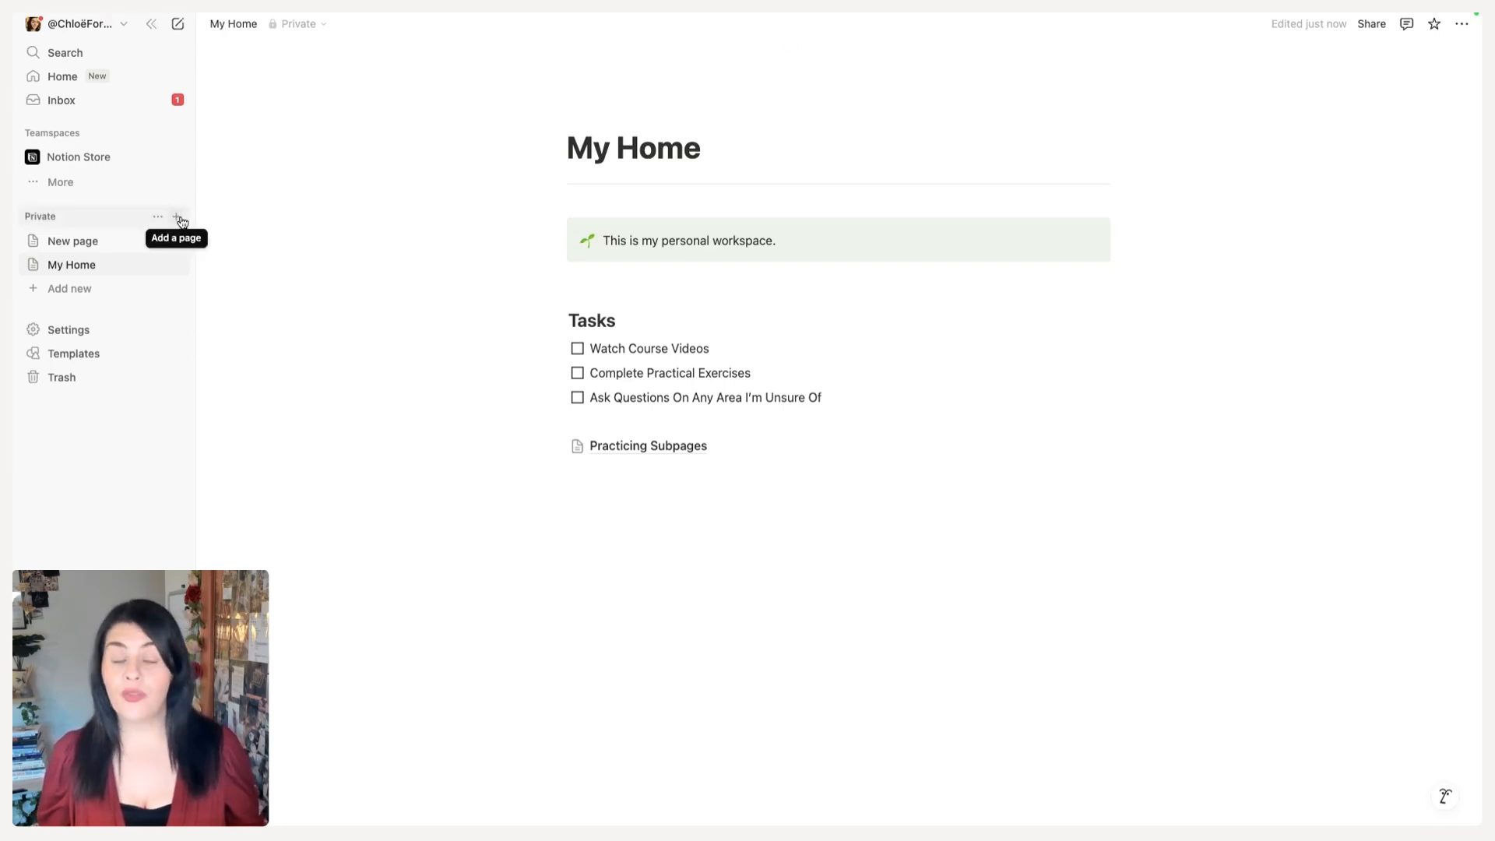
Create an empty database in the Private section and add three blank pages to it.
left_click(96, 293)
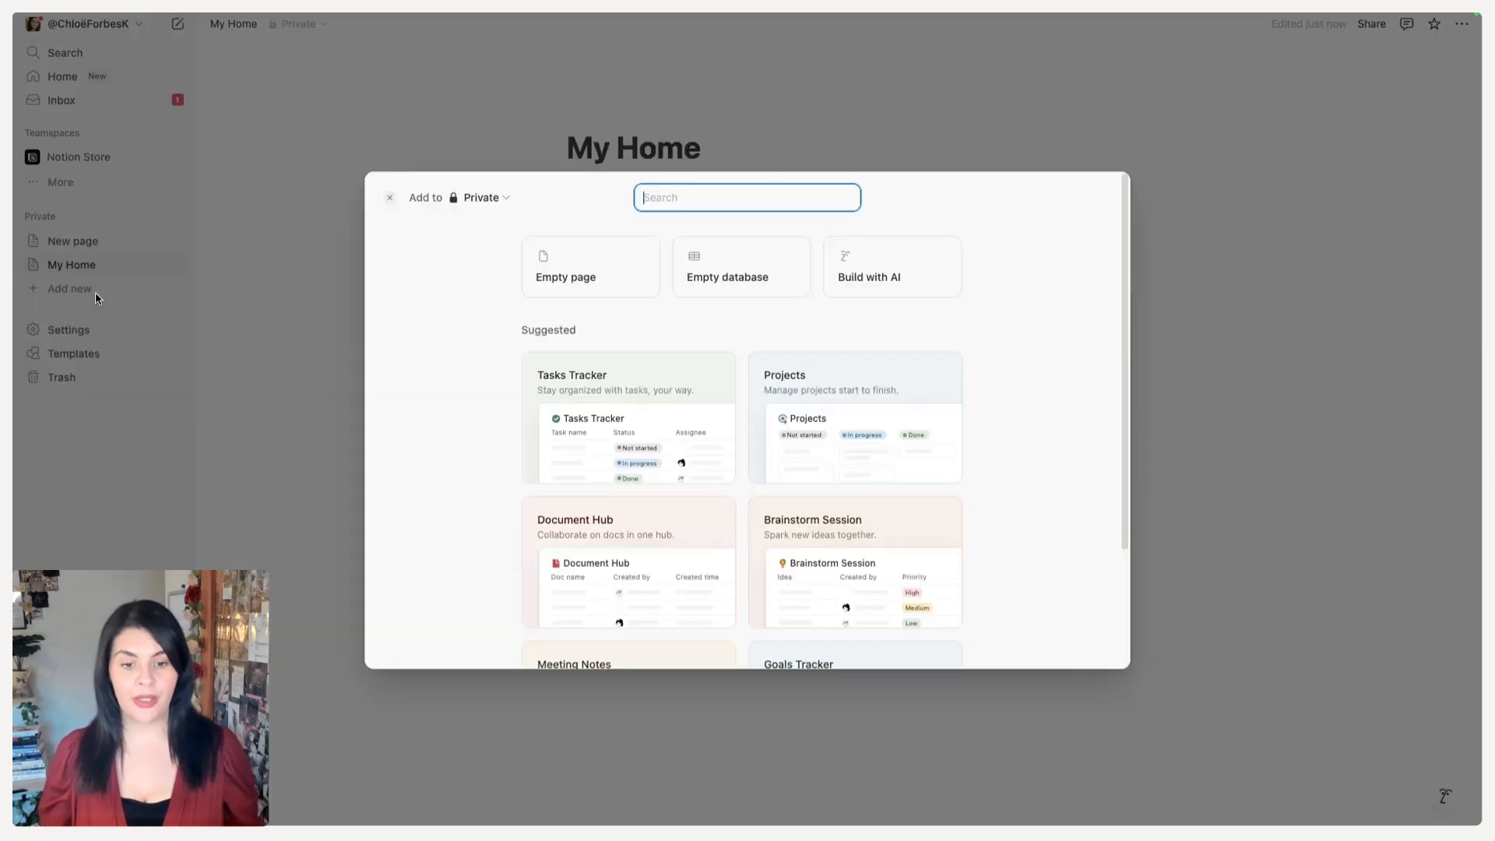
left_click(745, 273)
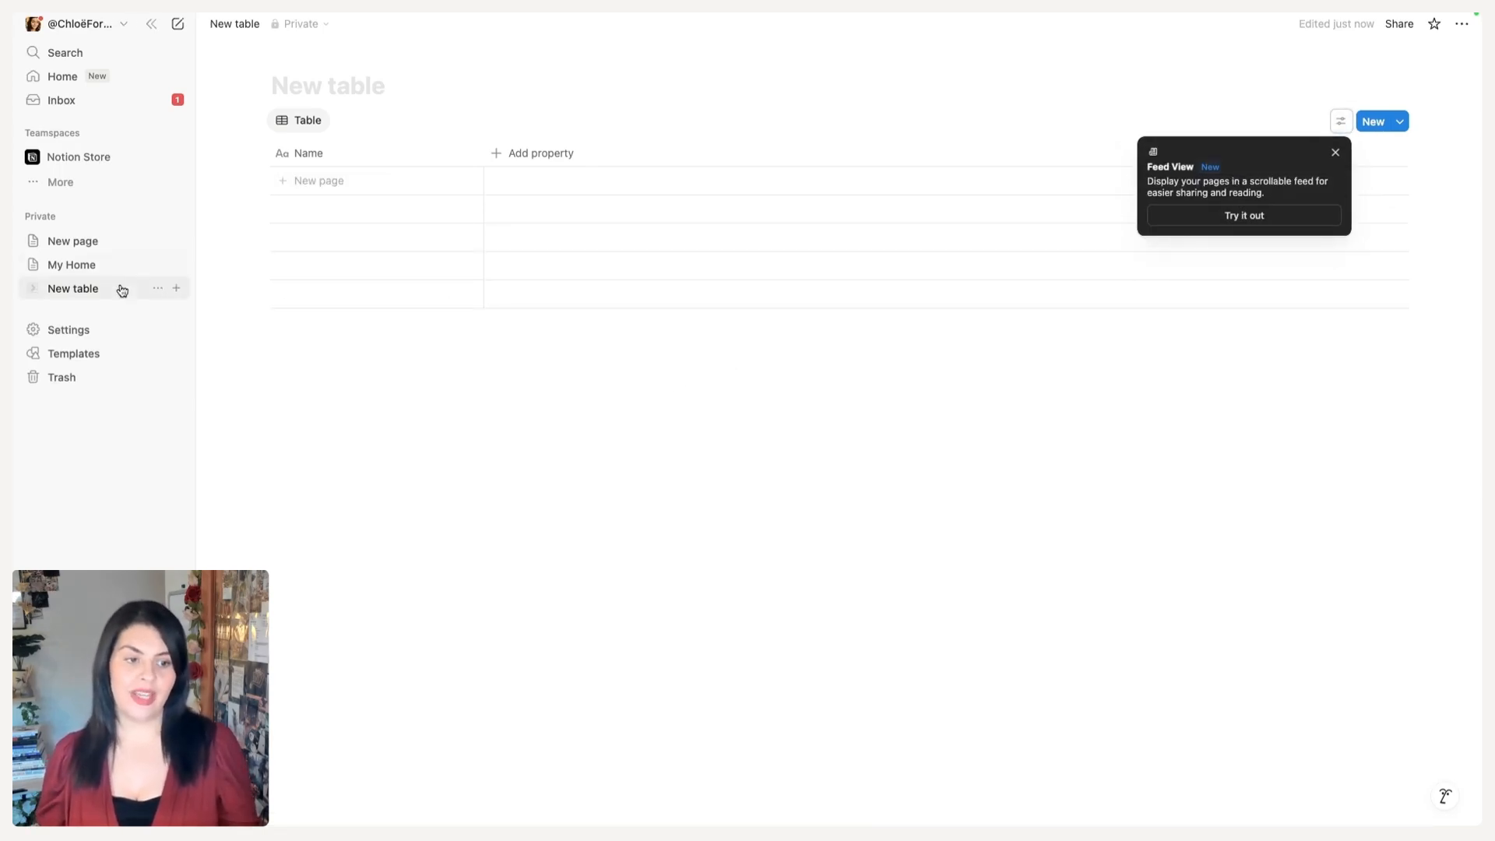
left_click(319, 182)
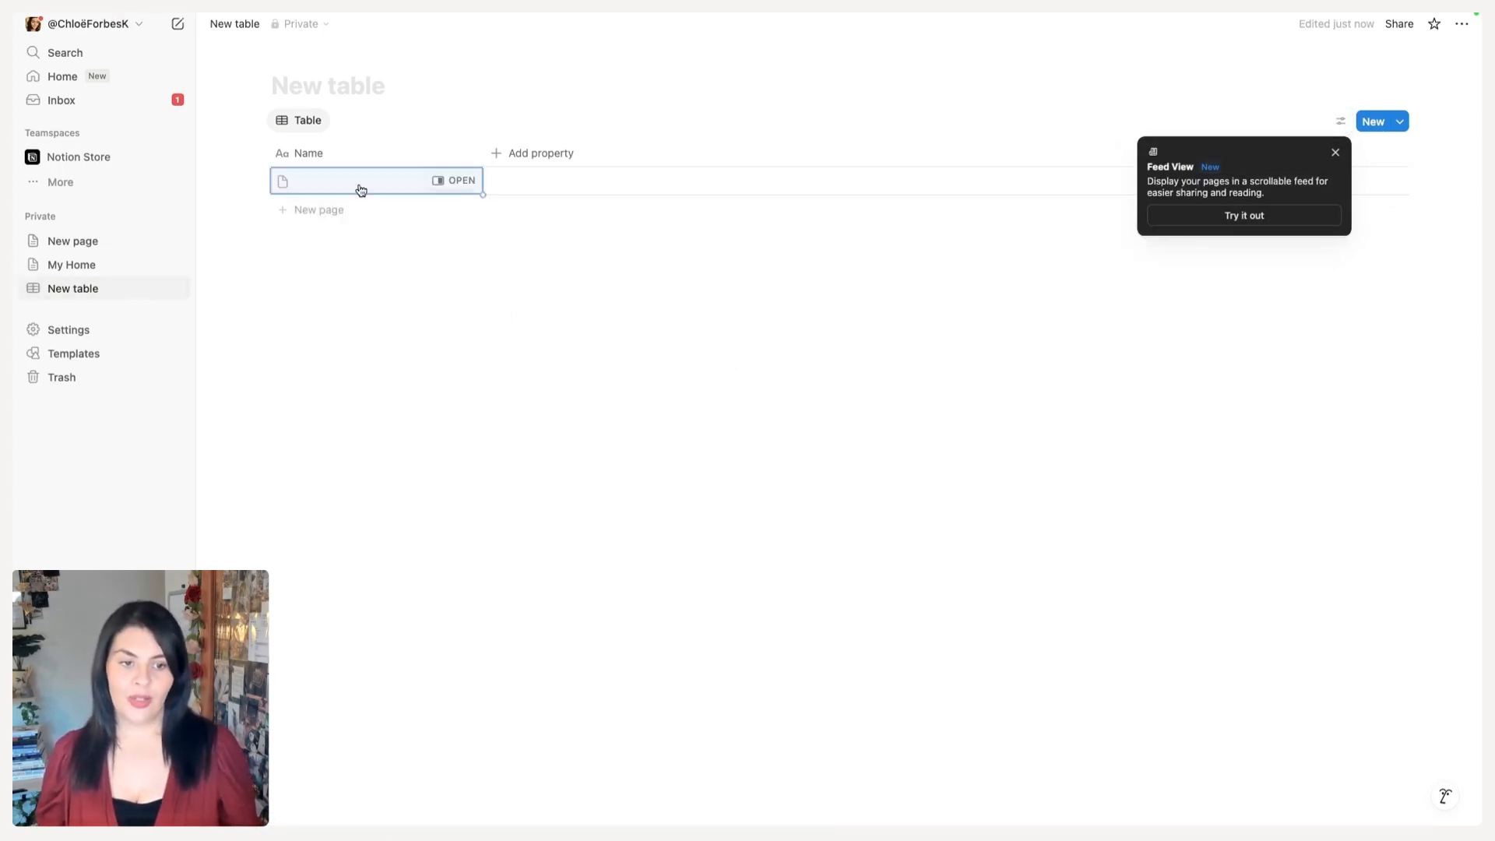
left_click(327, 211)
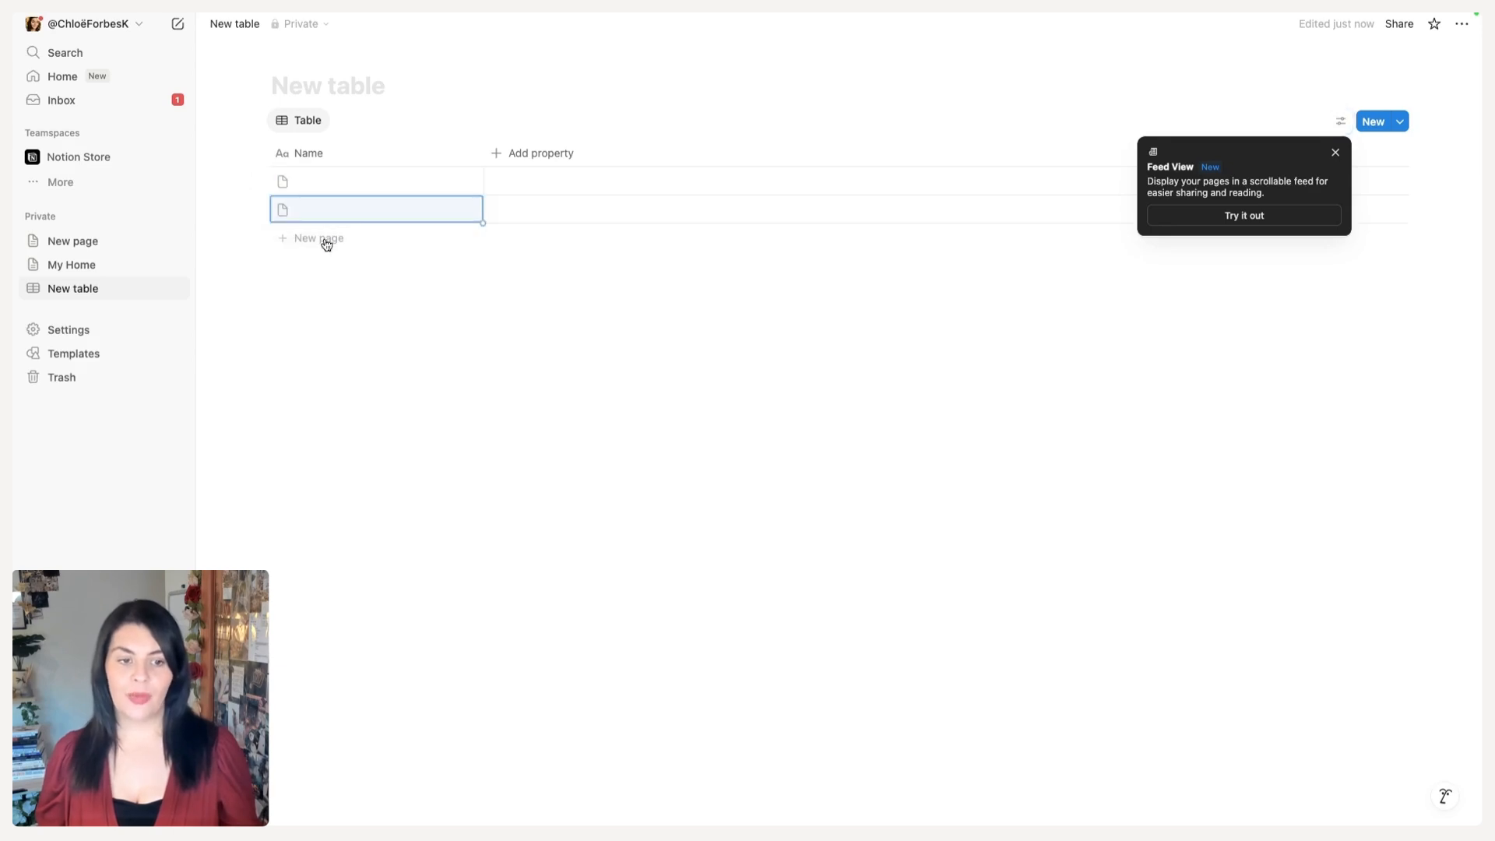
left_click(323, 246)
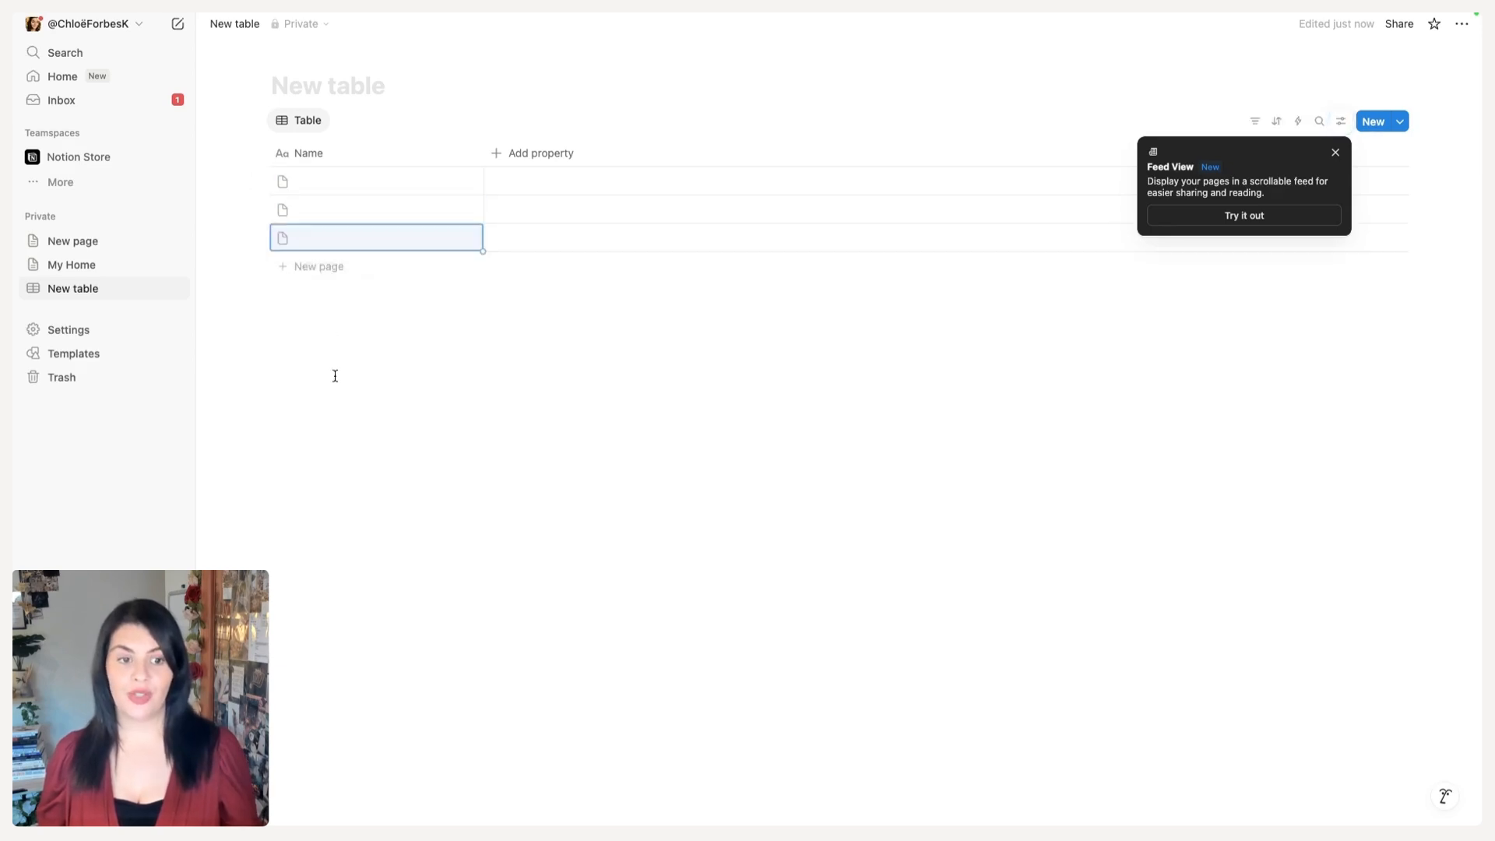
Insert a full-page database below Practicing Subpages on the My Home page, then return to My Home and expand its nested pages.
left_click(80, 266)
left_click(675, 534)
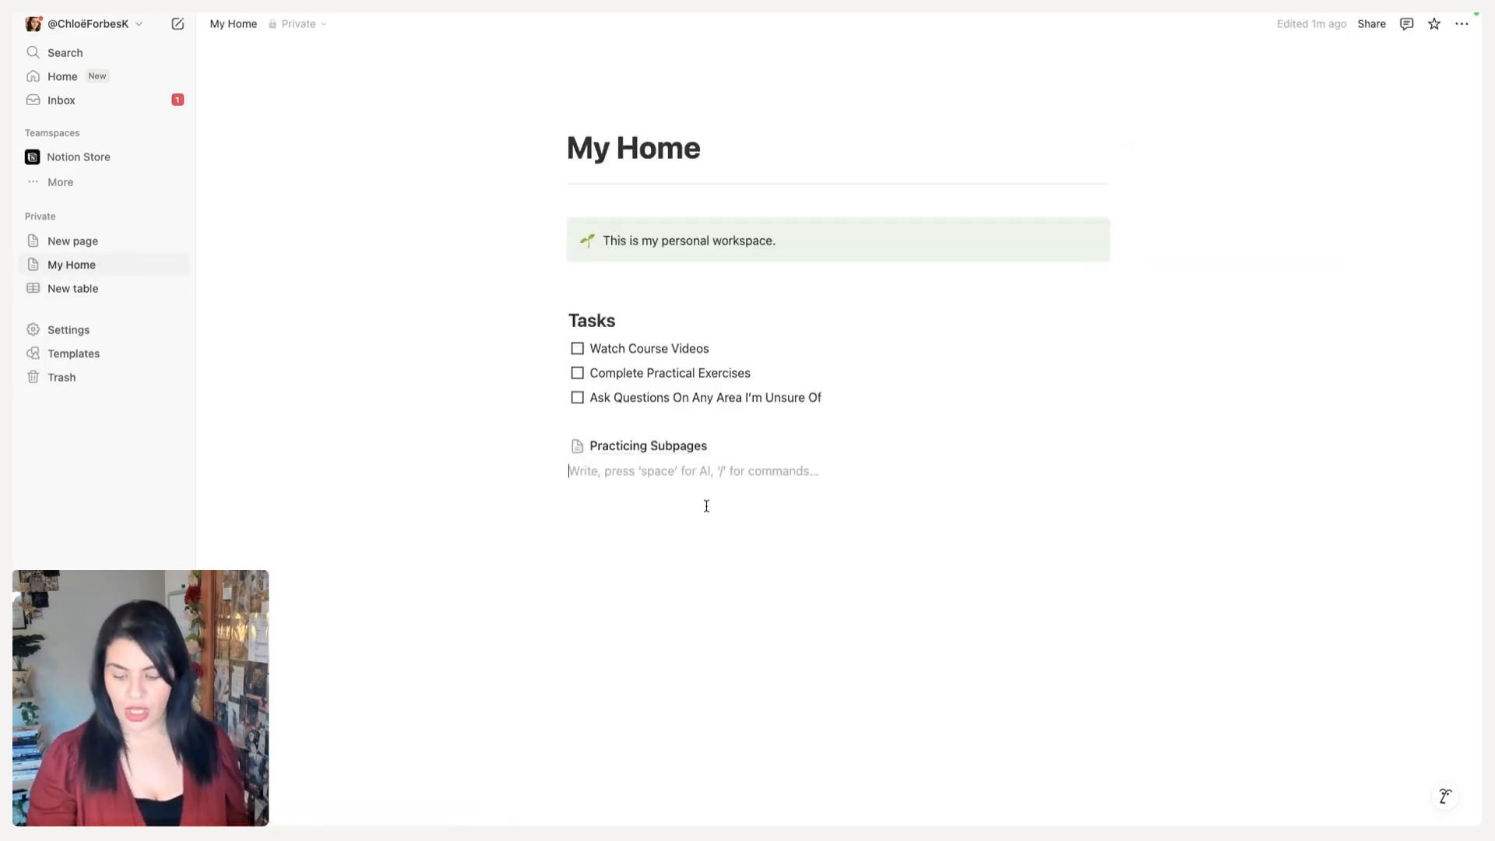
key("Return")
type("/dat")
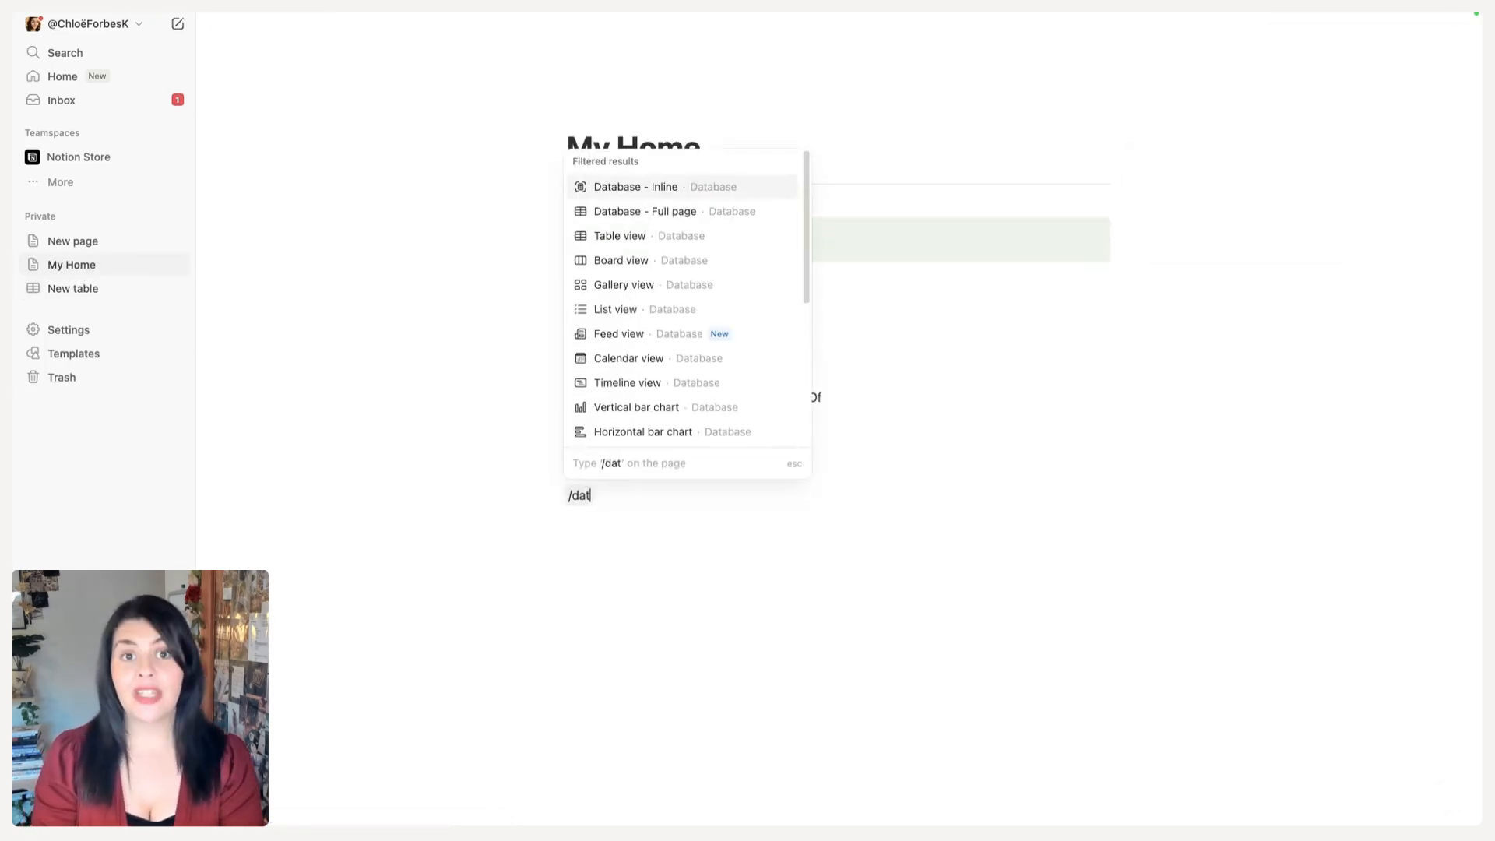
type("abase")
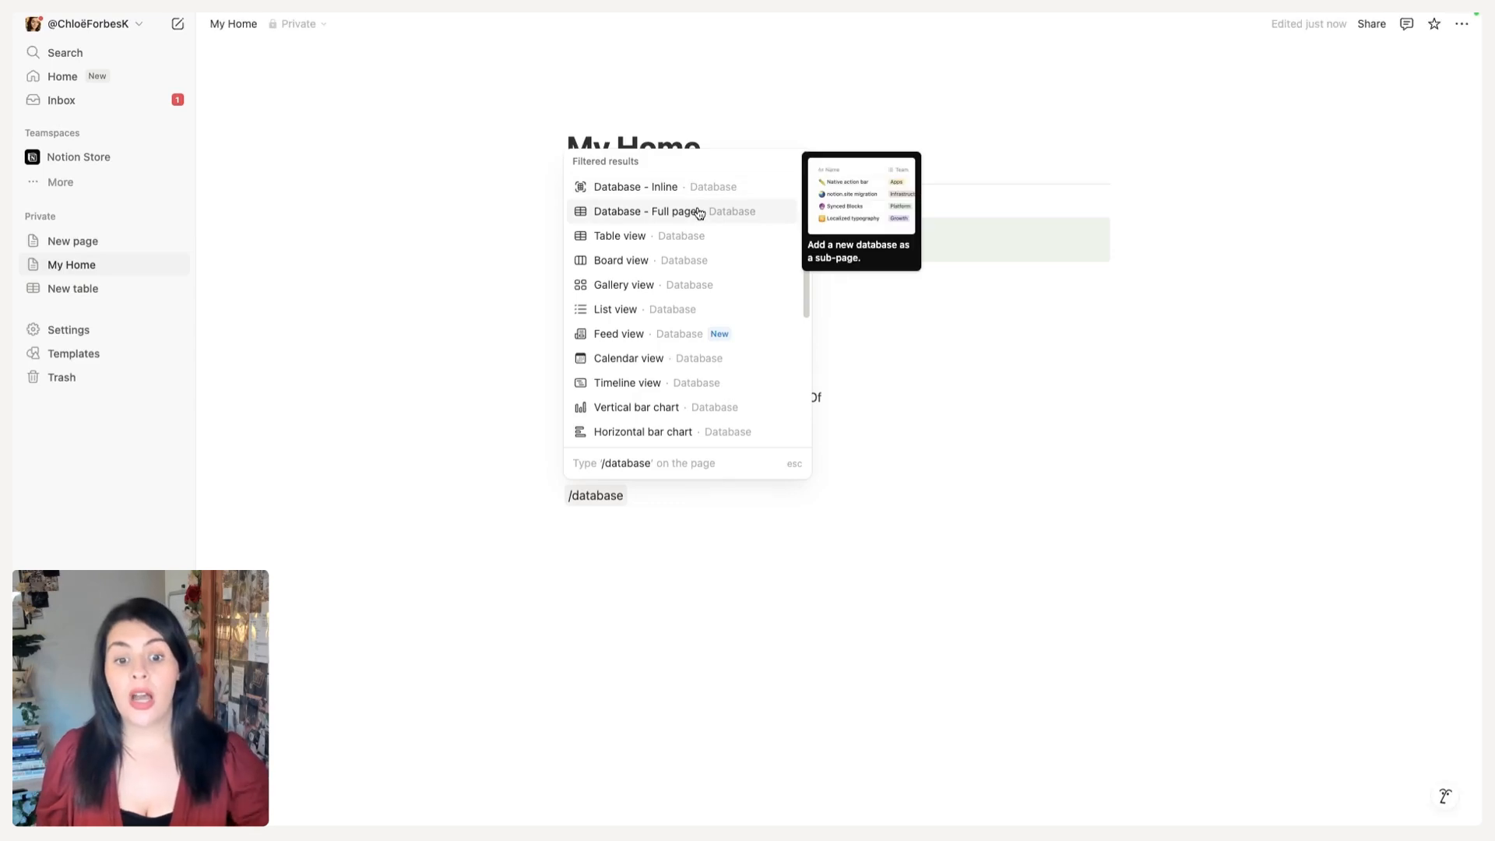
scroll(710, 280, "down", 4)
scroll(775, 160, "up", 4)
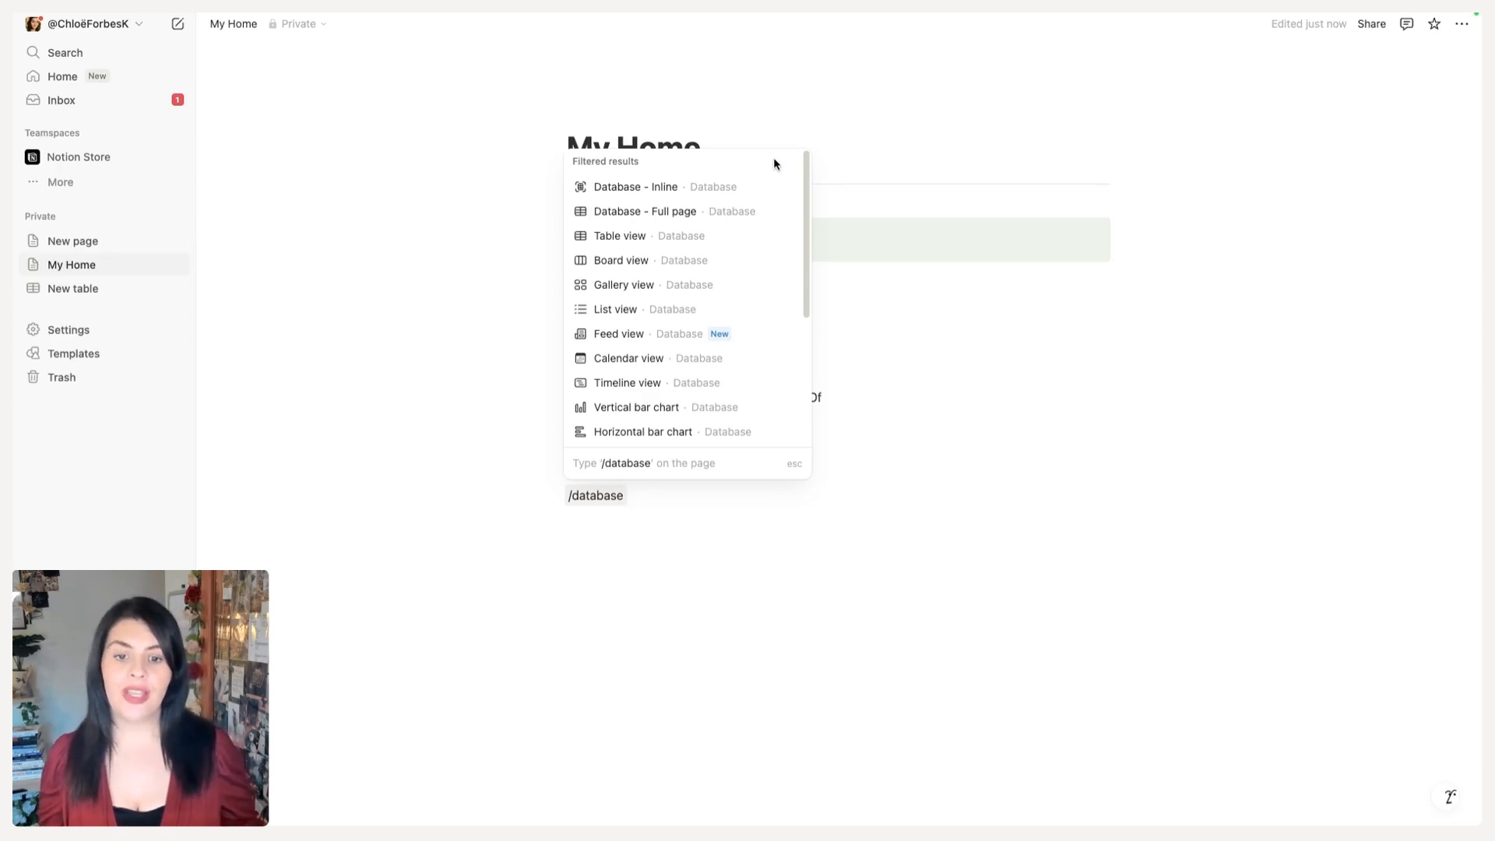
left_click(738, 211)
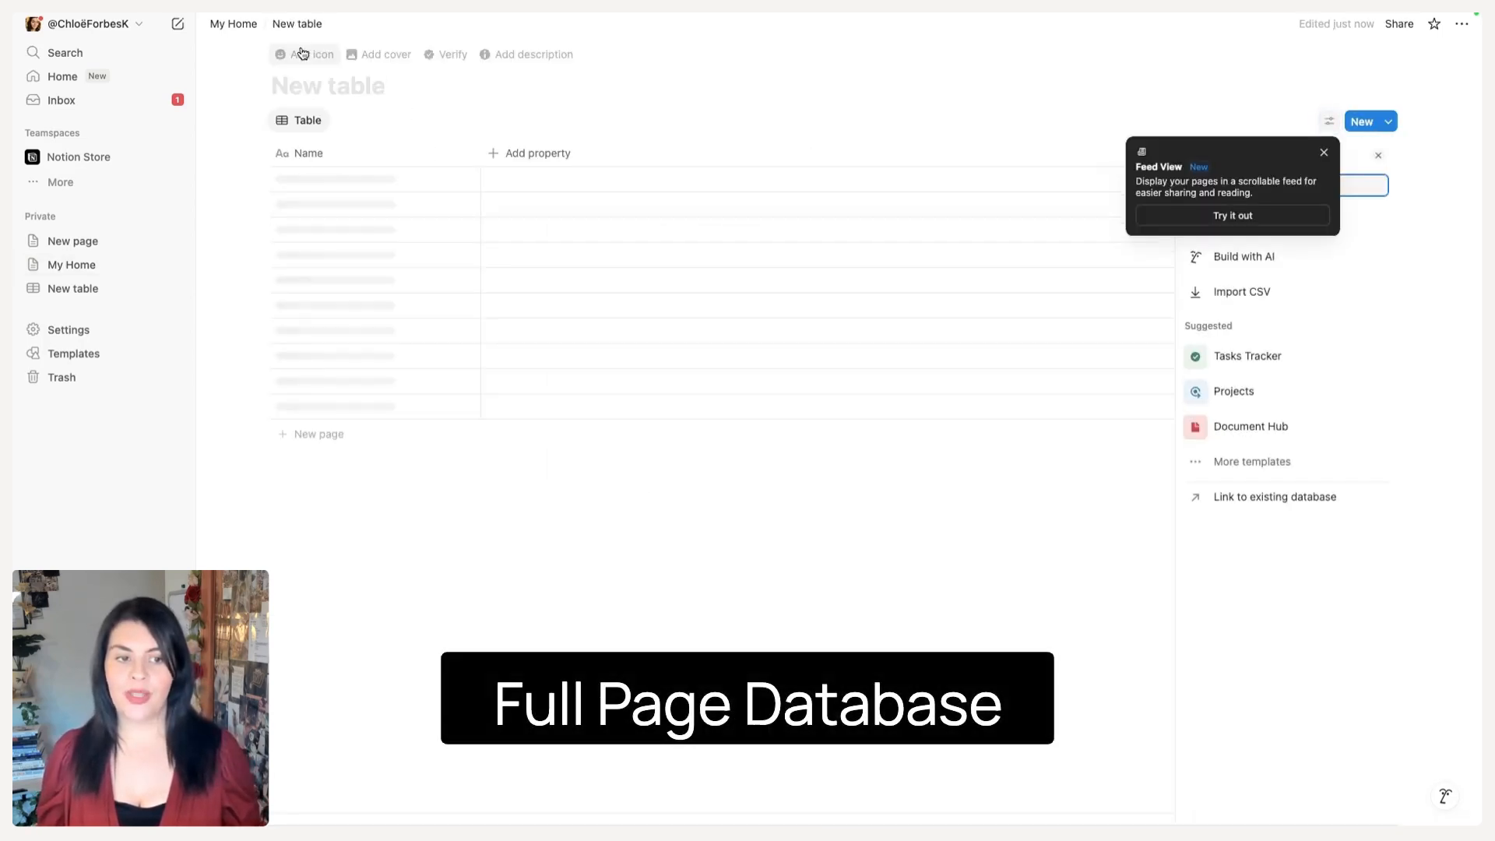
left_click(246, 30)
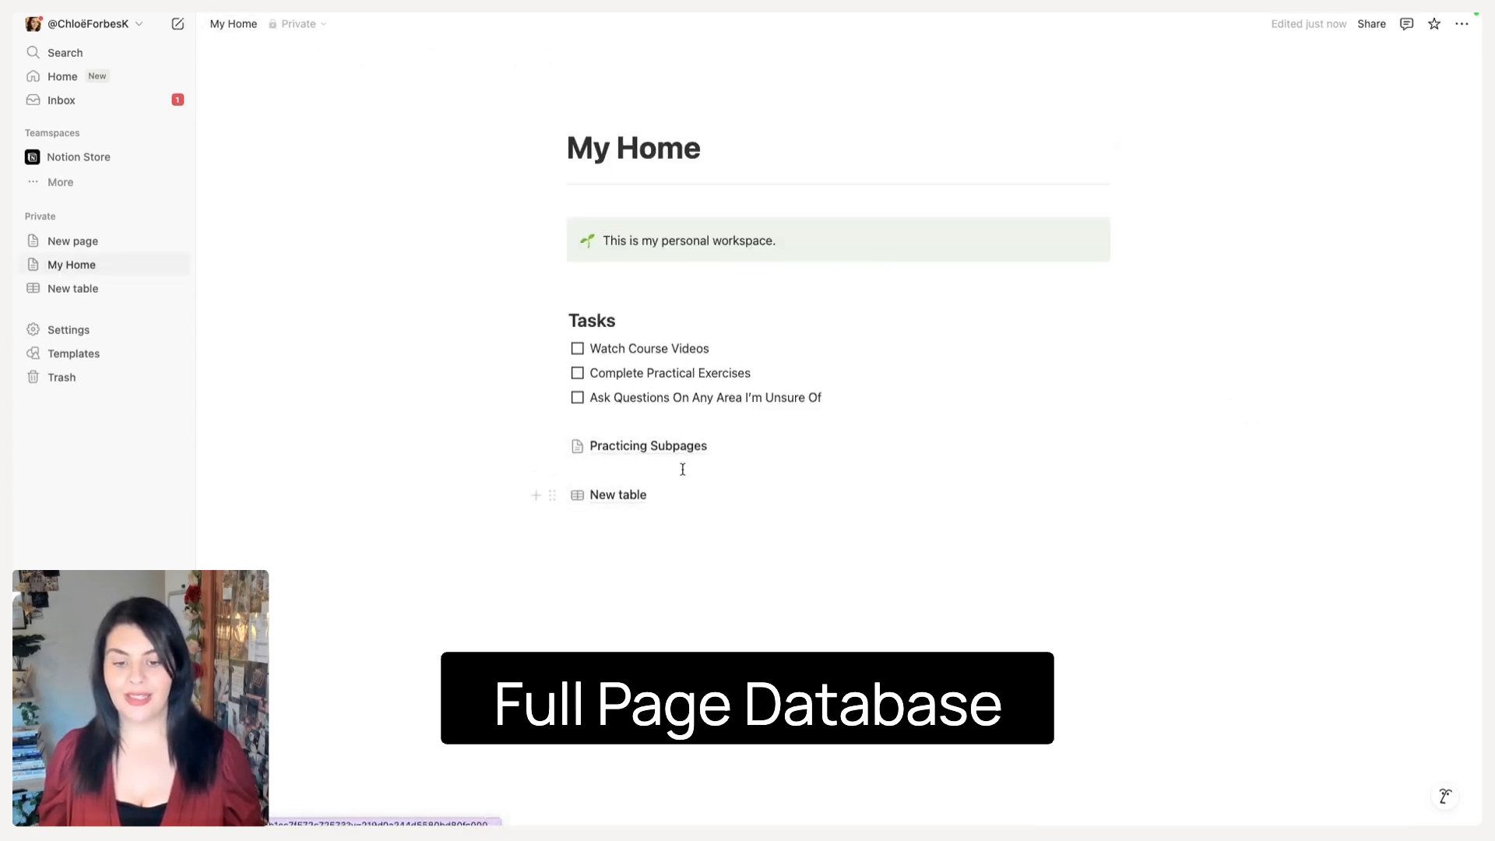
left_click(35, 268)
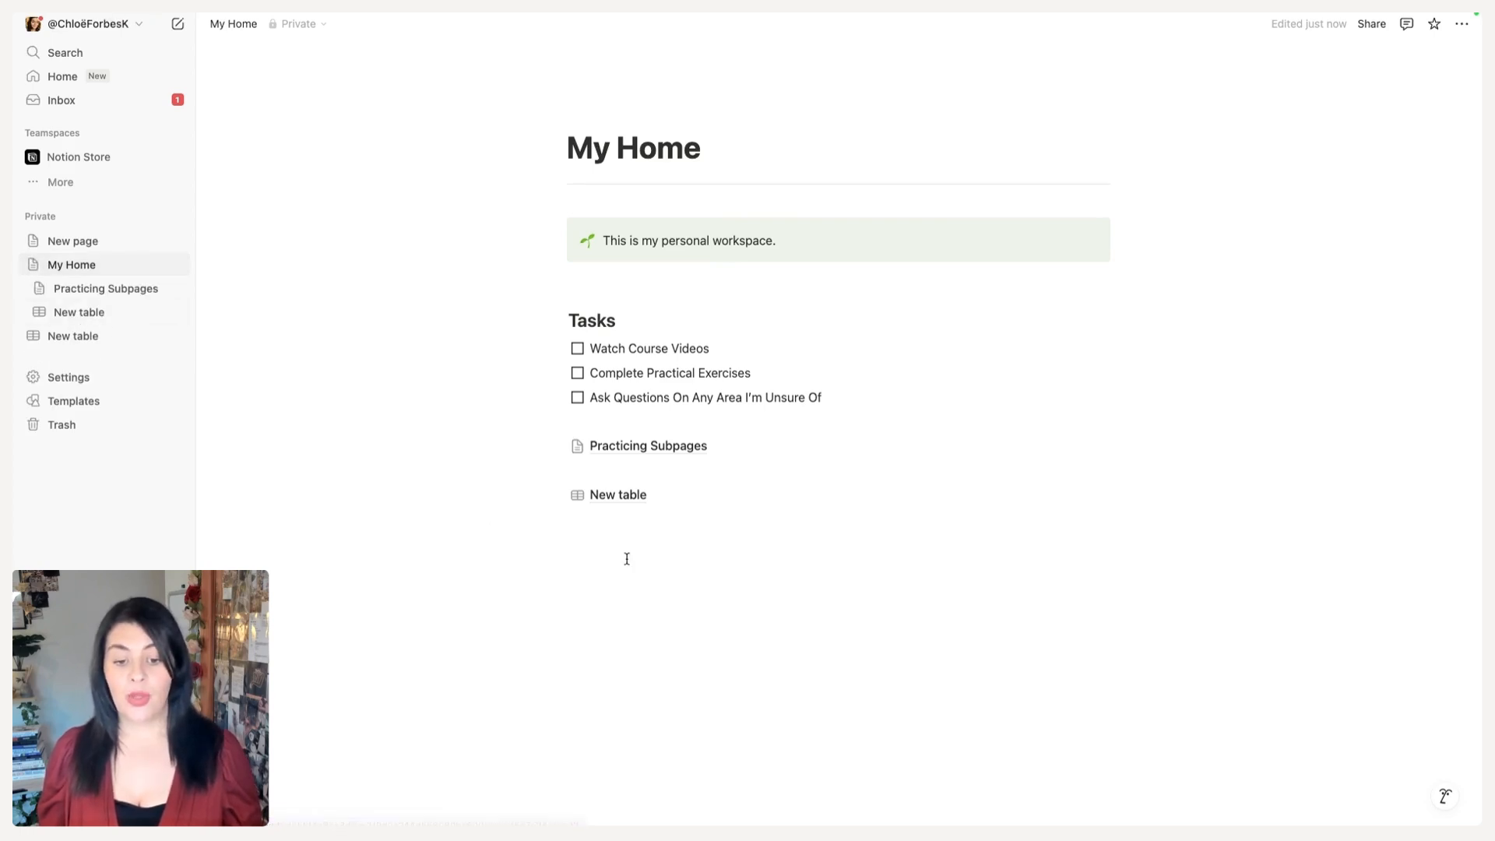
Insert an inline database below the full-page database link on My Home and dismiss its setup options and the Feed View tip.
left_click(661, 559)
key("Return")
type("/")
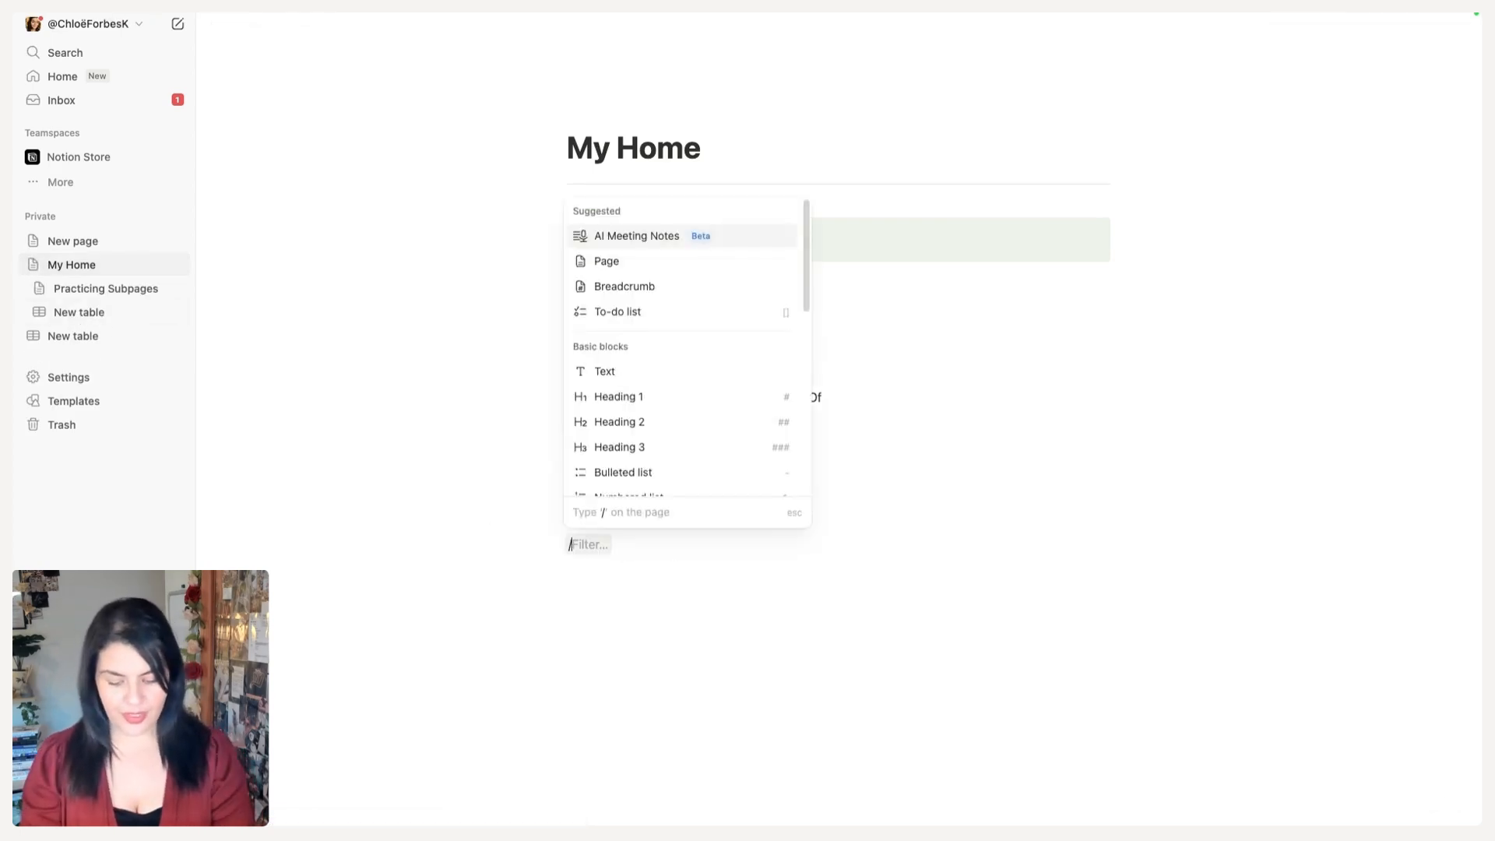
type("database")
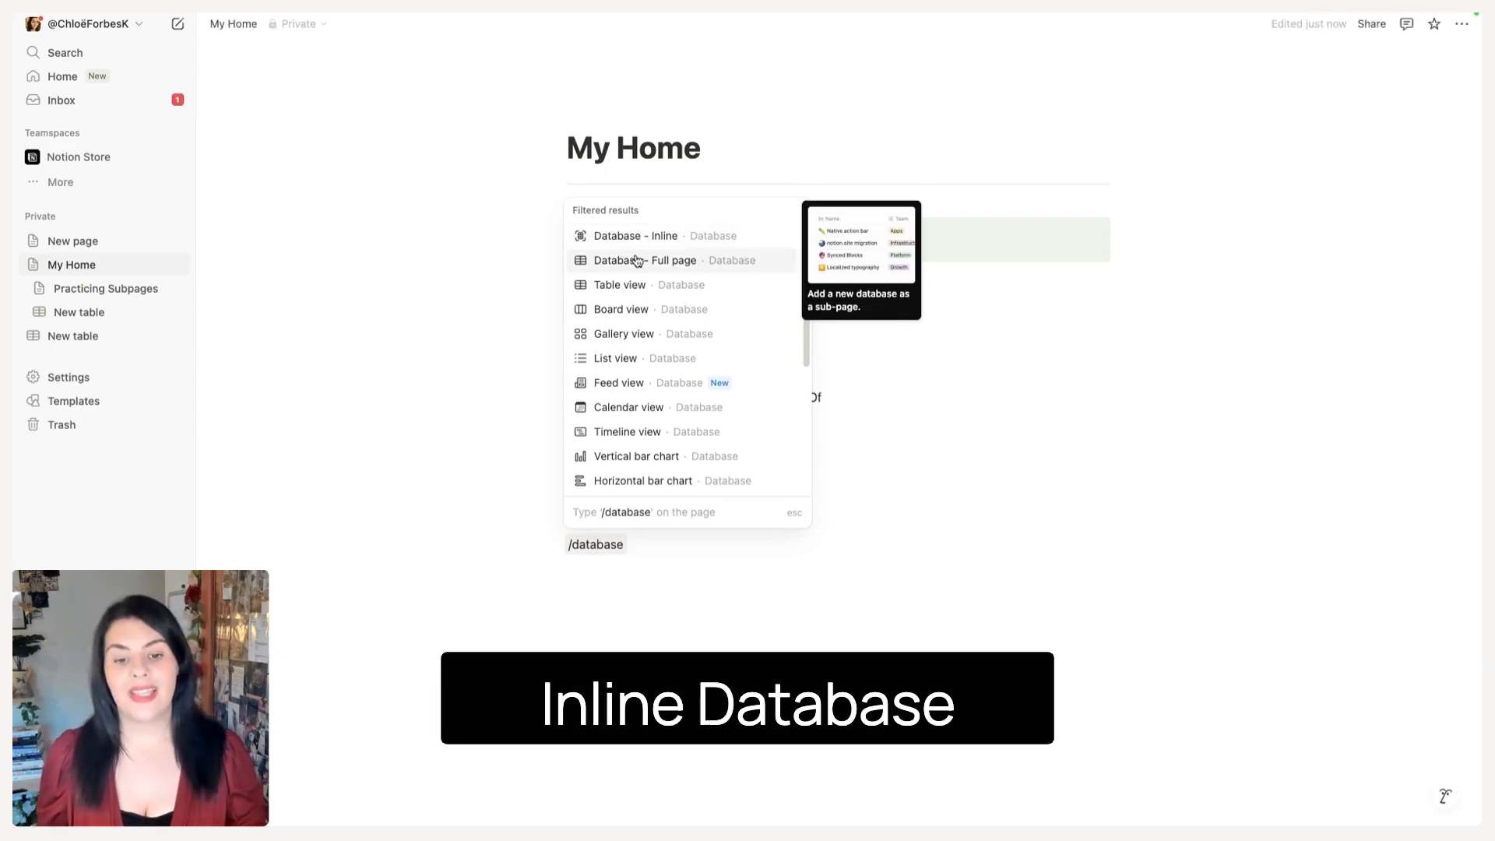
left_click(693, 237)
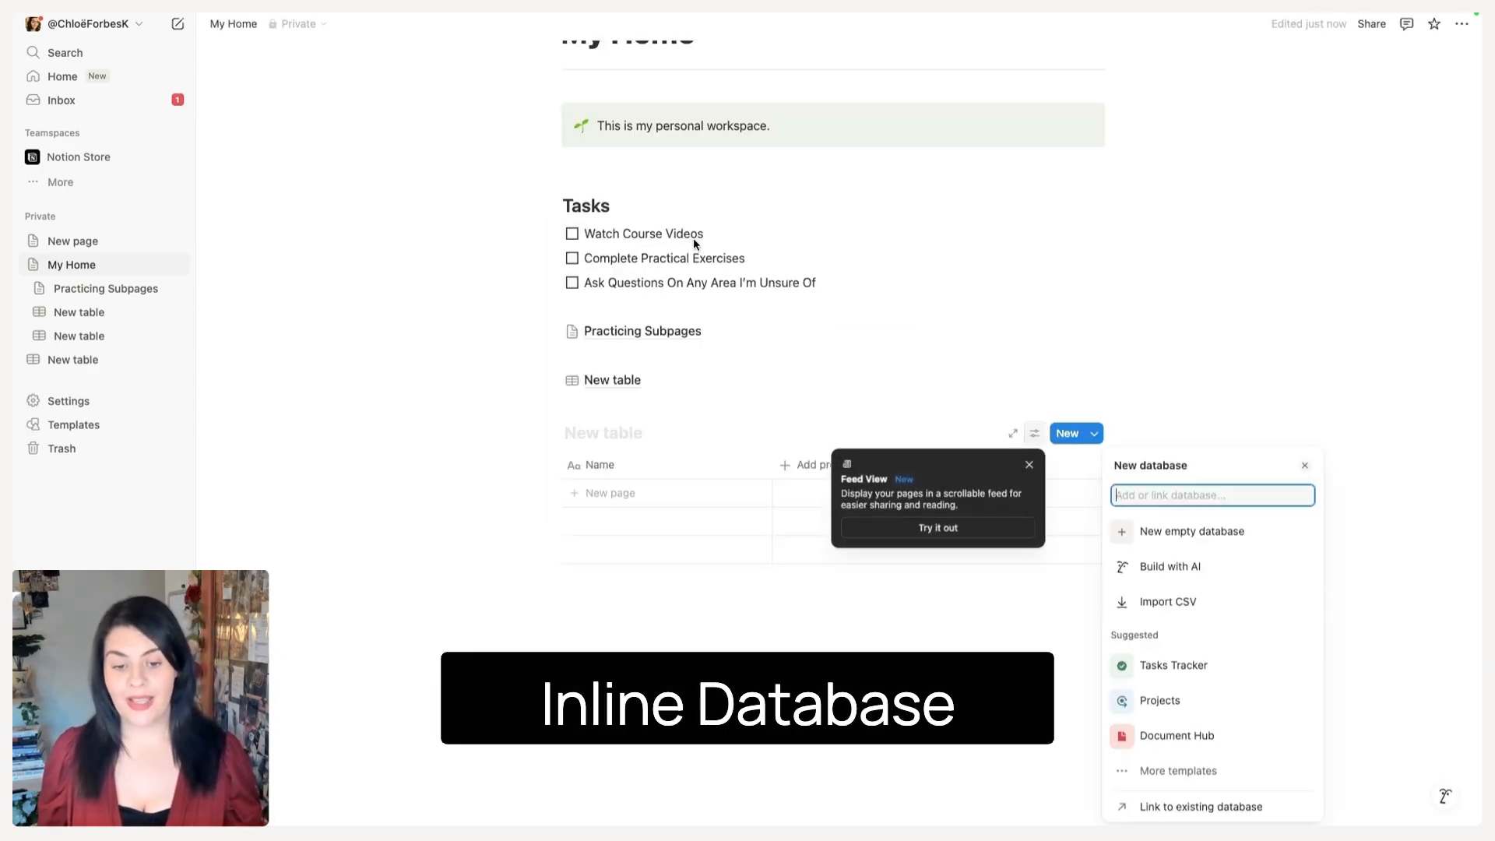
left_click(684, 382)
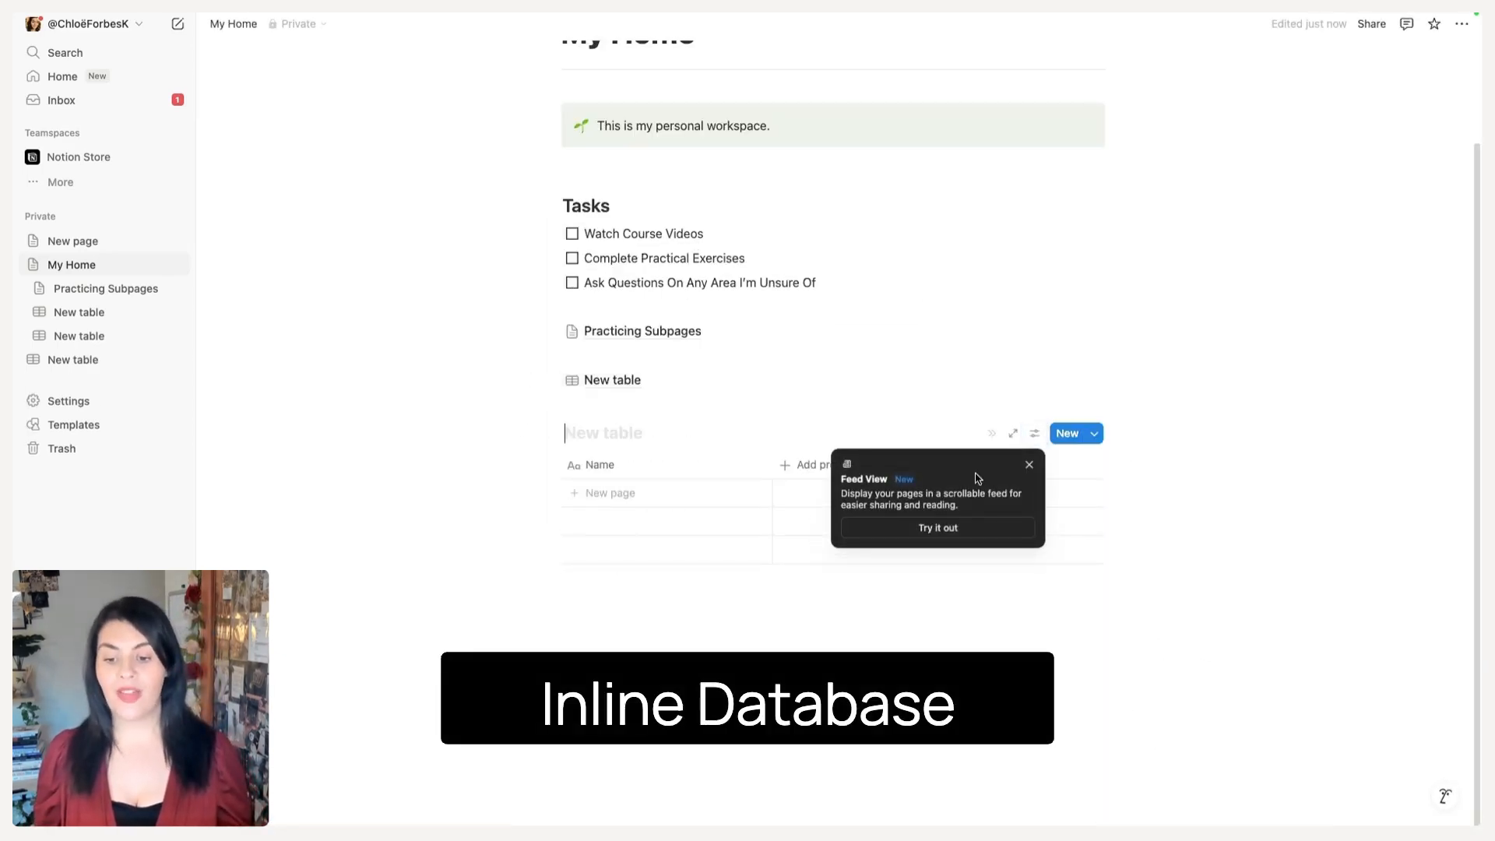
left_click(1029, 465)
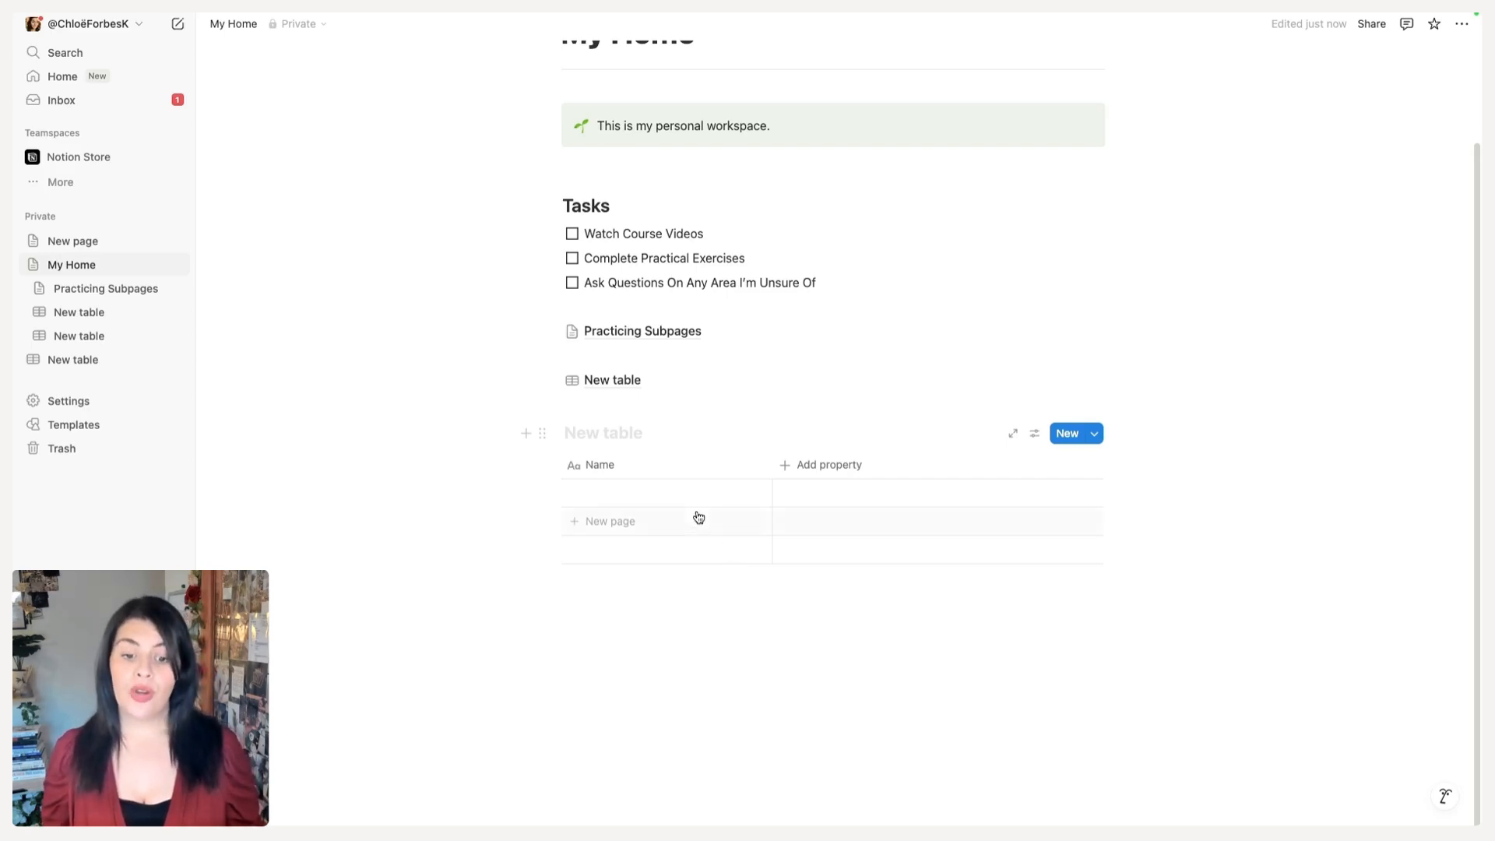
Add Page One and Page Two to the inline table, and check Page One's content area and block options in side peek.
left_click(690, 493)
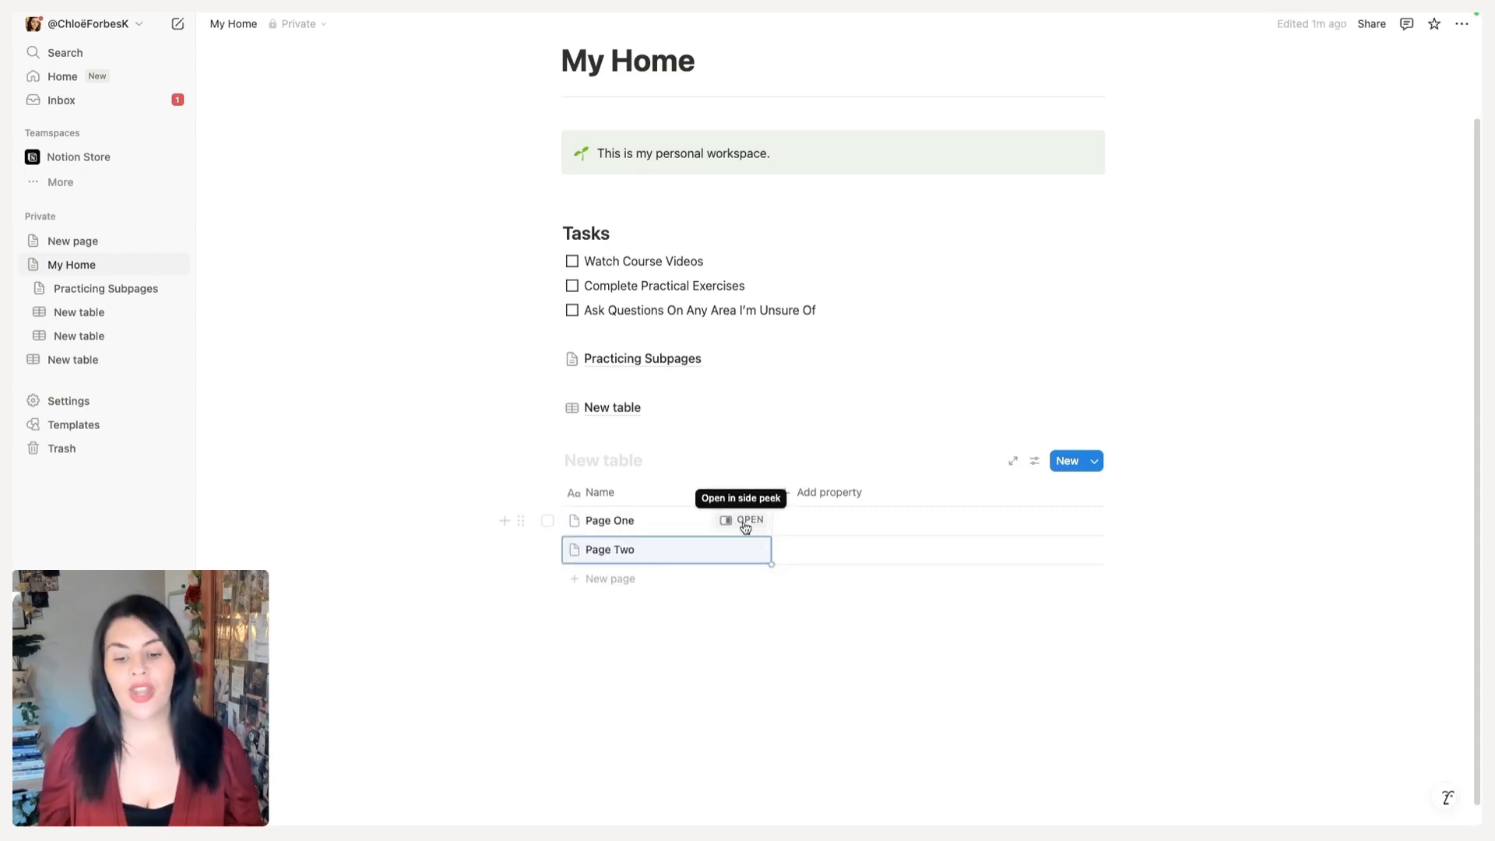
left_click(745, 522)
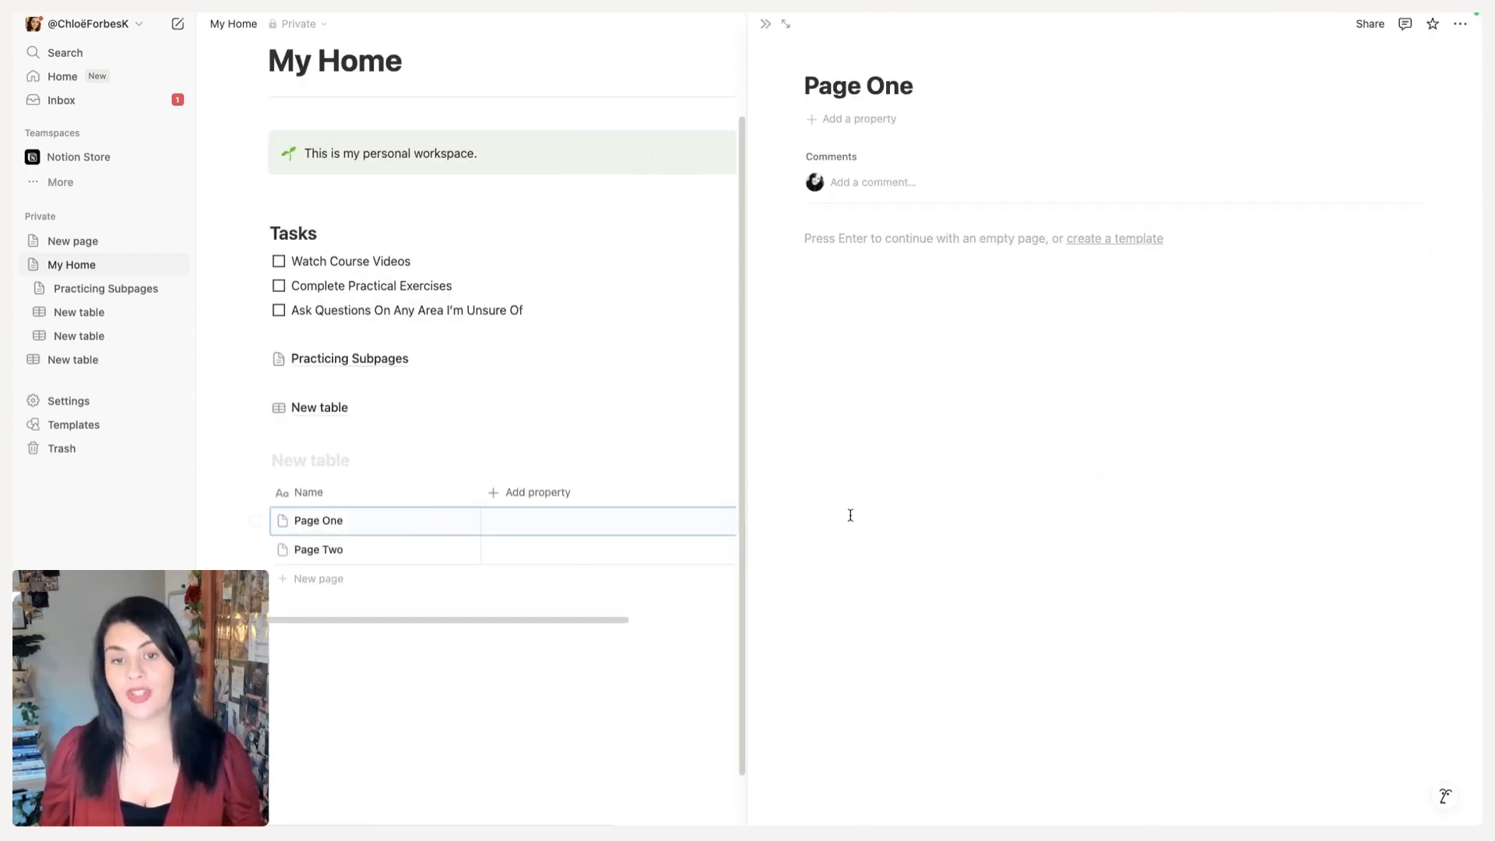
left_click(984, 344)
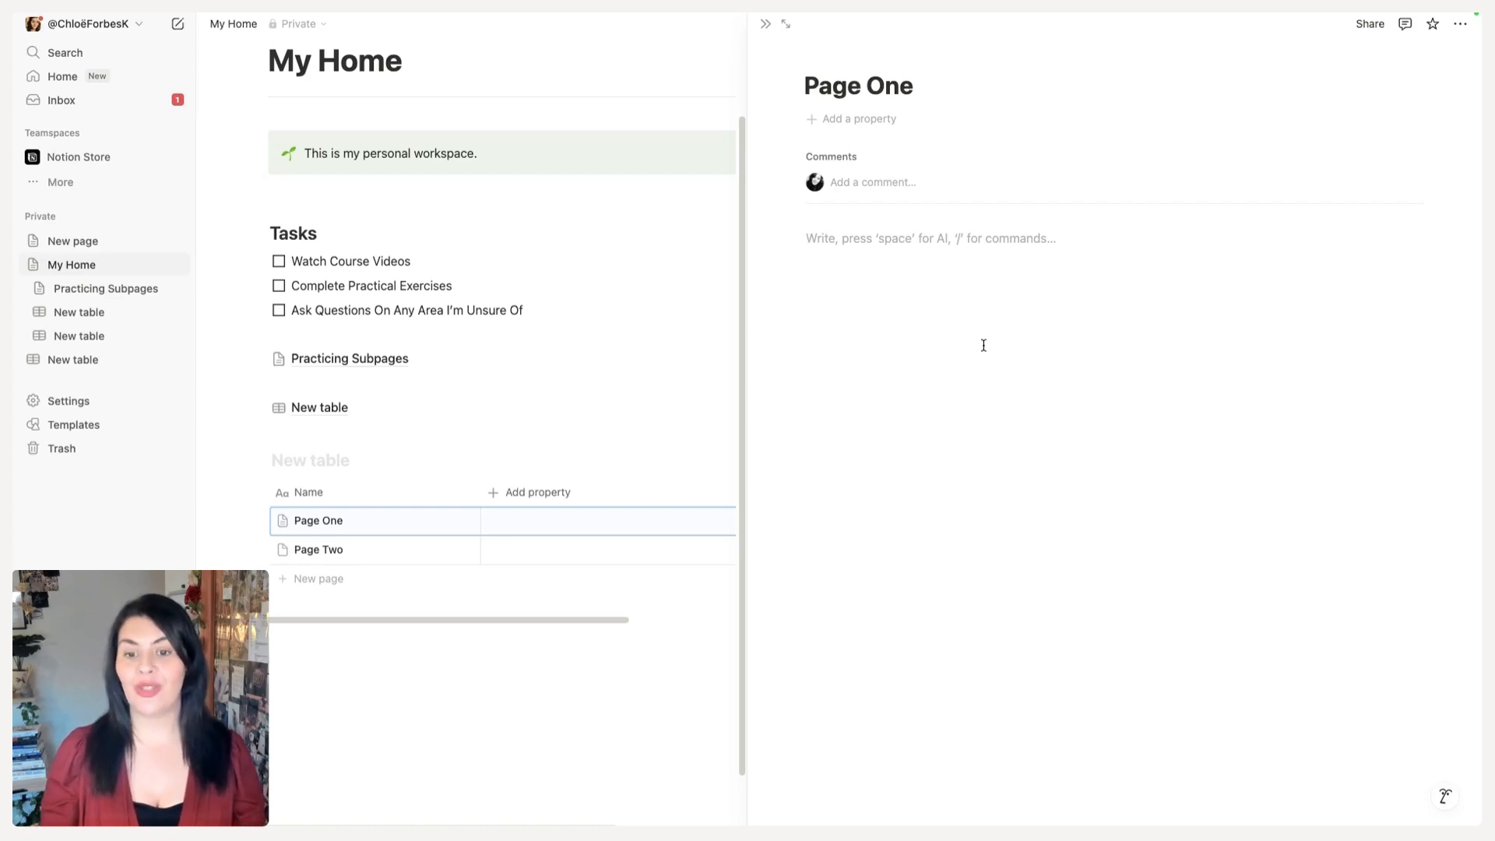
type("/")
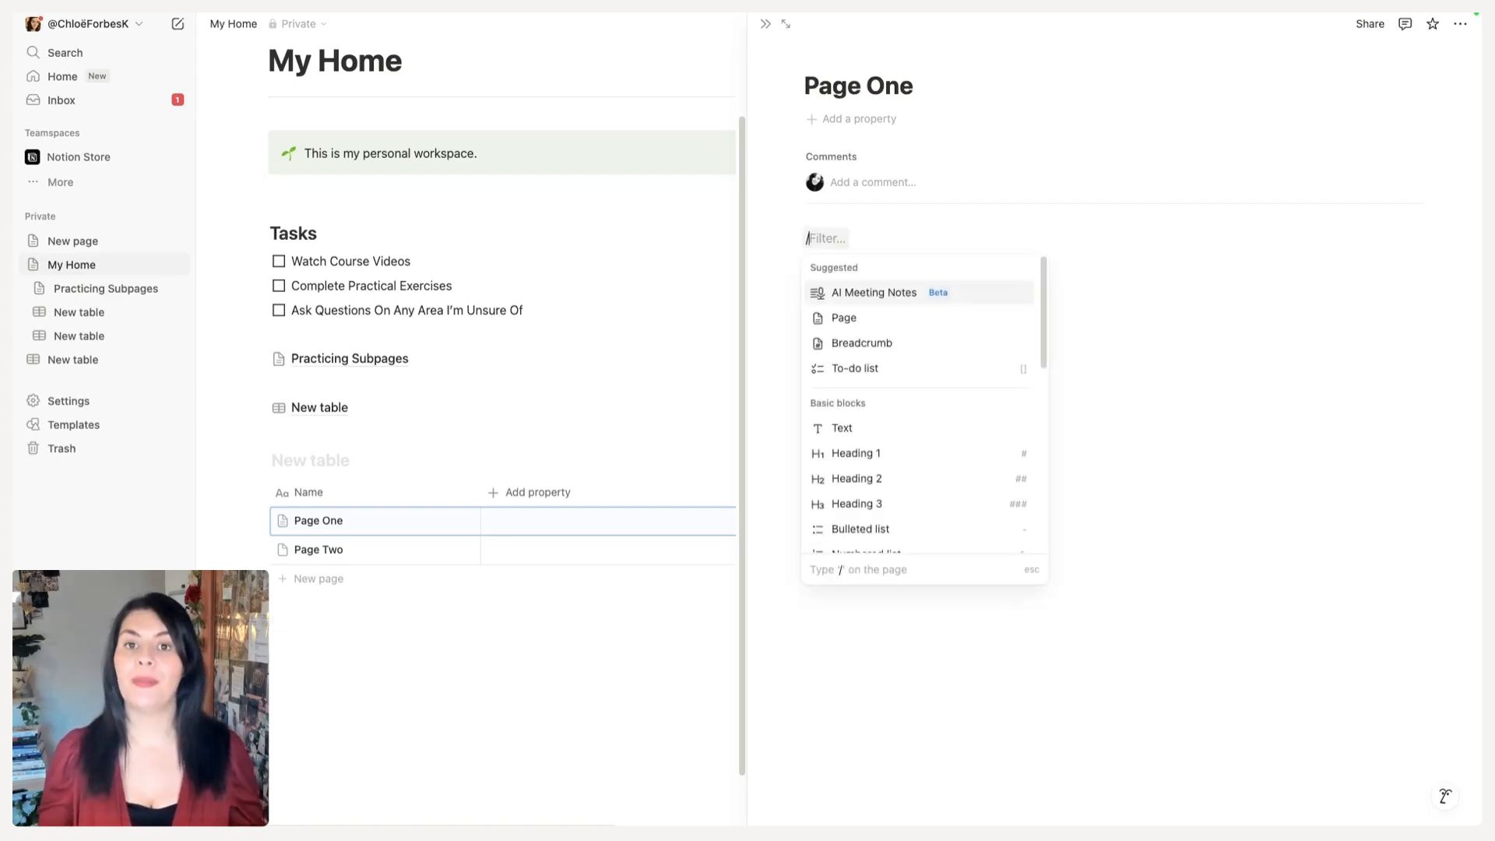
left_click(766, 24)
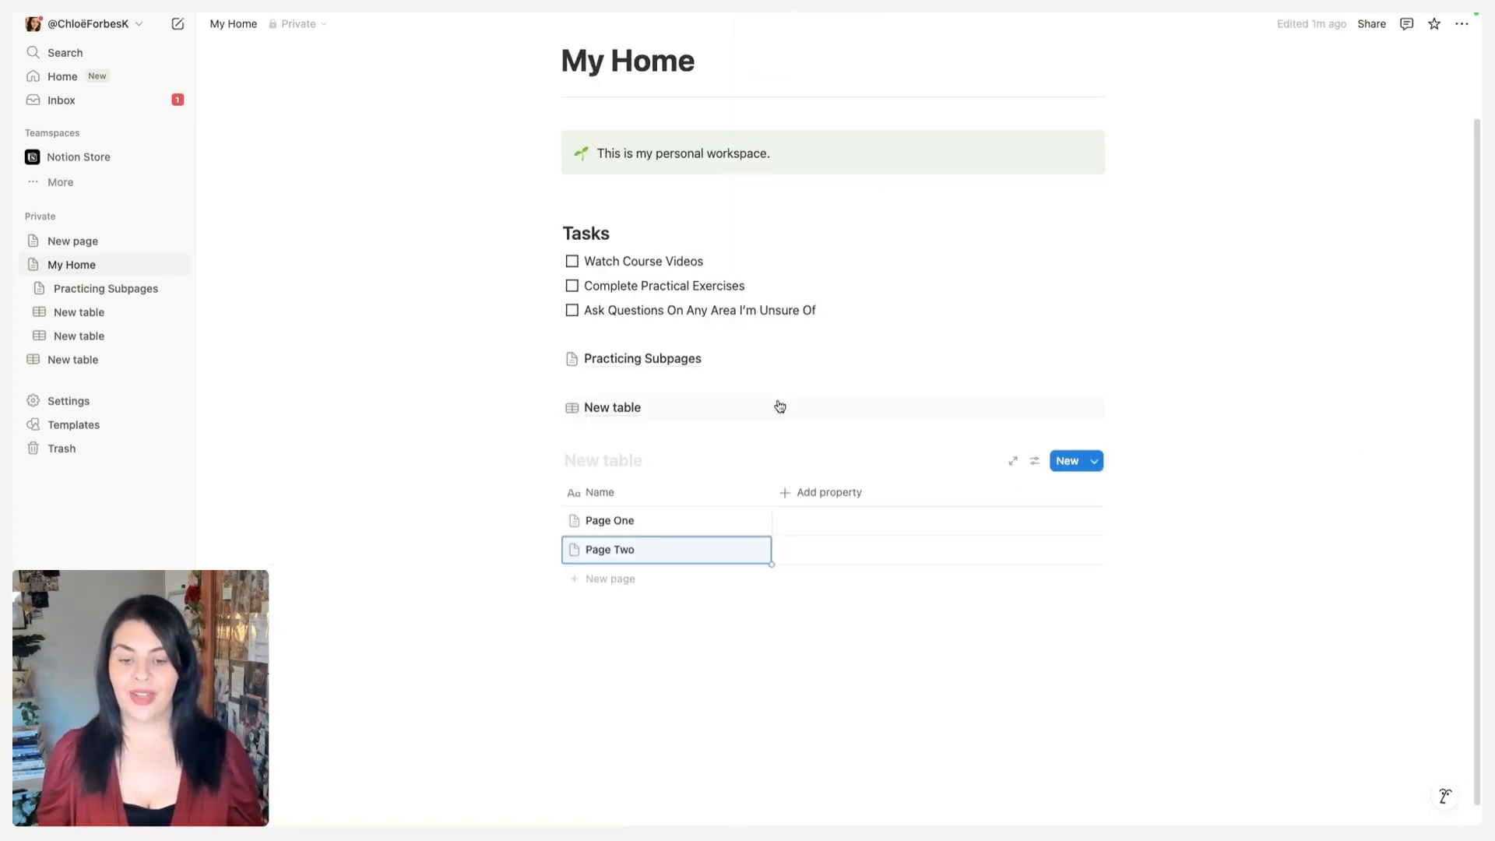
Add Status and Assigned properties to the inline table and open Page One.
left_click(788, 494)
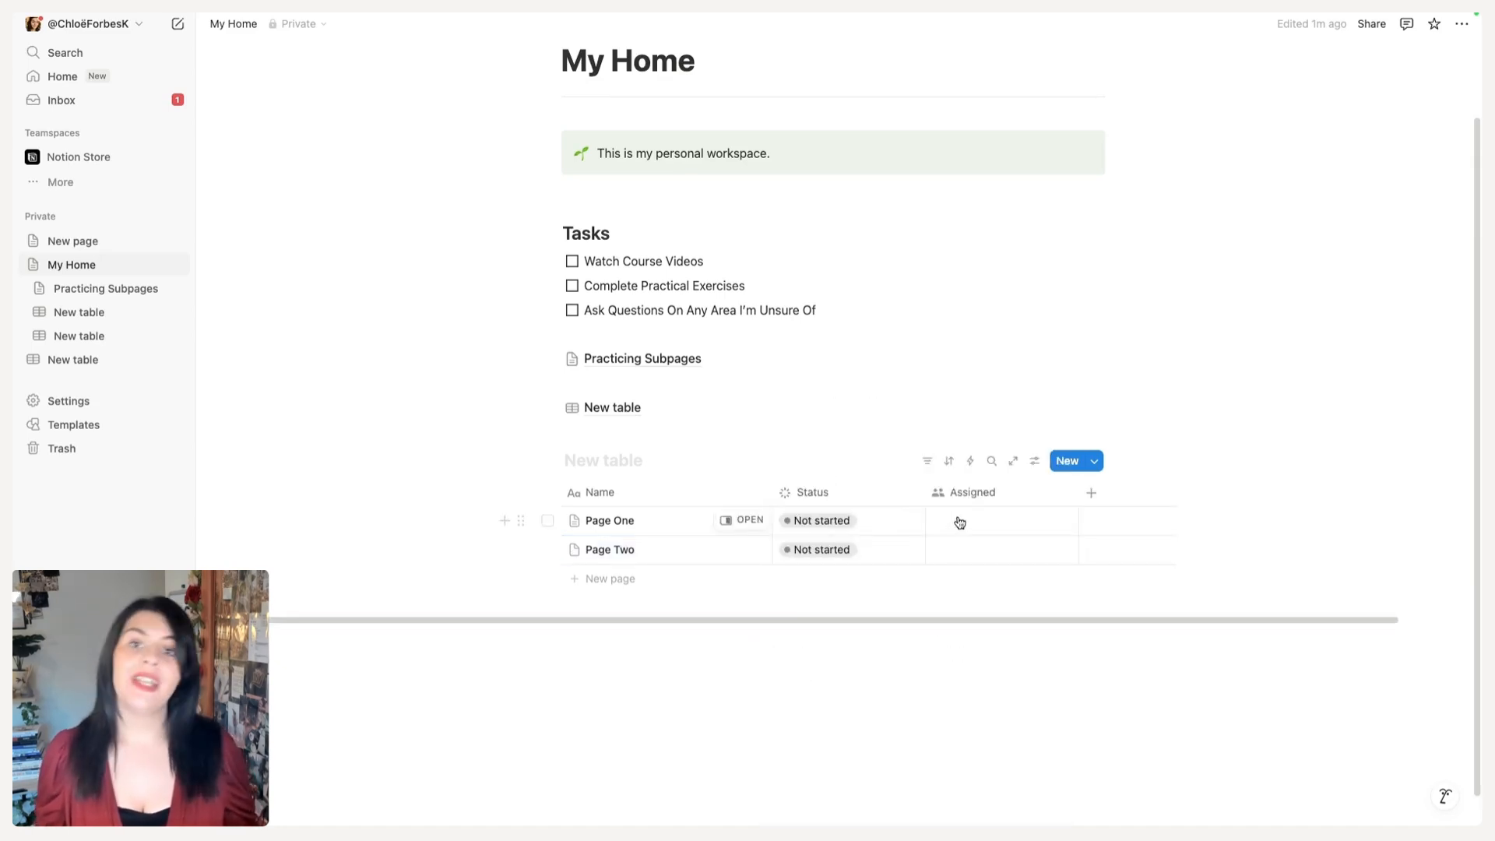
left_click(745, 522)
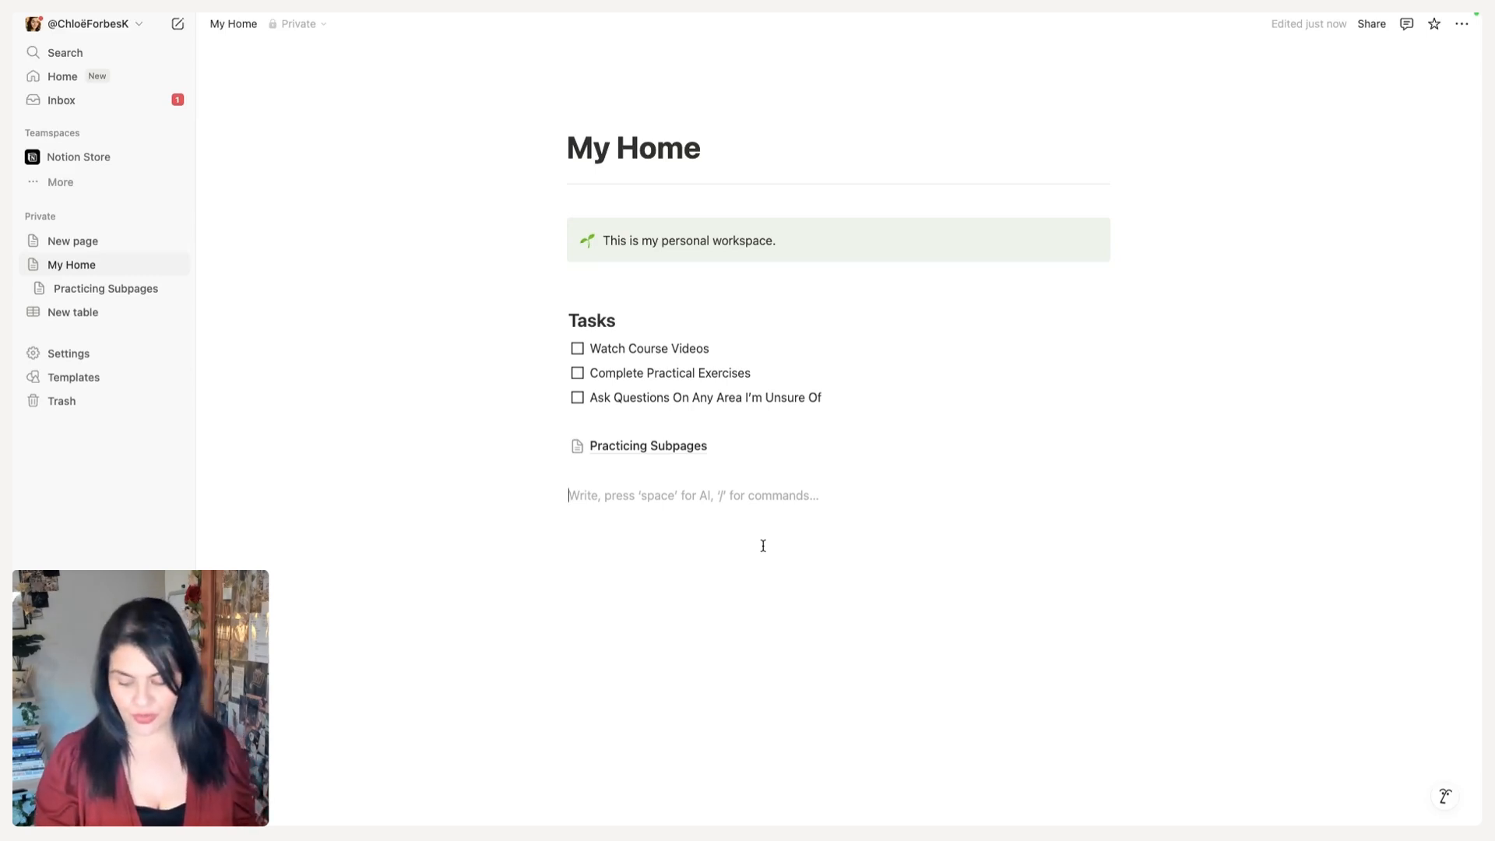
Insert a new empty inline database below Practicing Subpages on My Home and title it Personal Tasks.
type("/database")
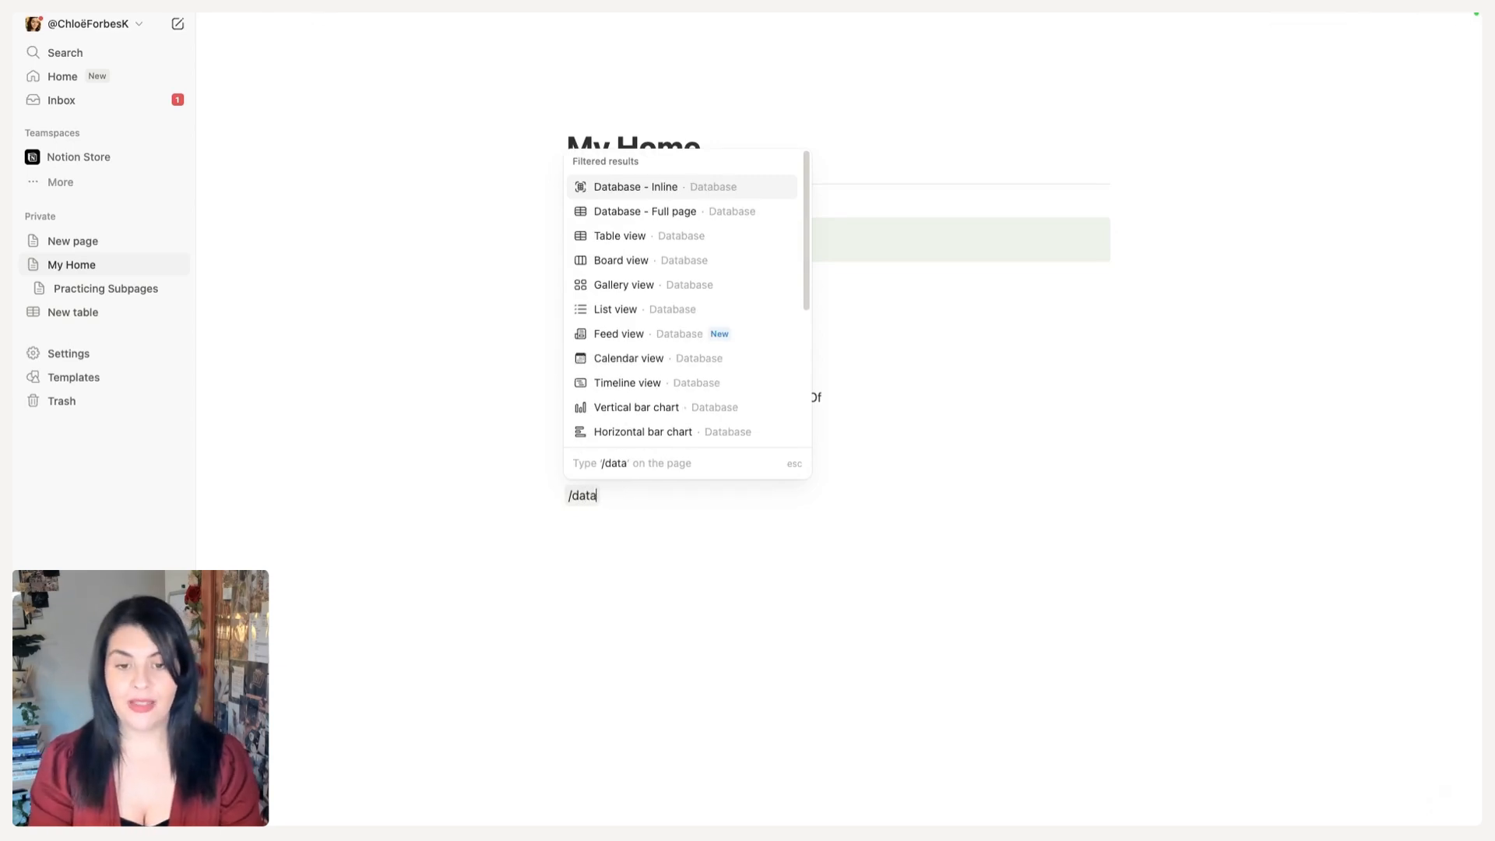
left_click(687, 188)
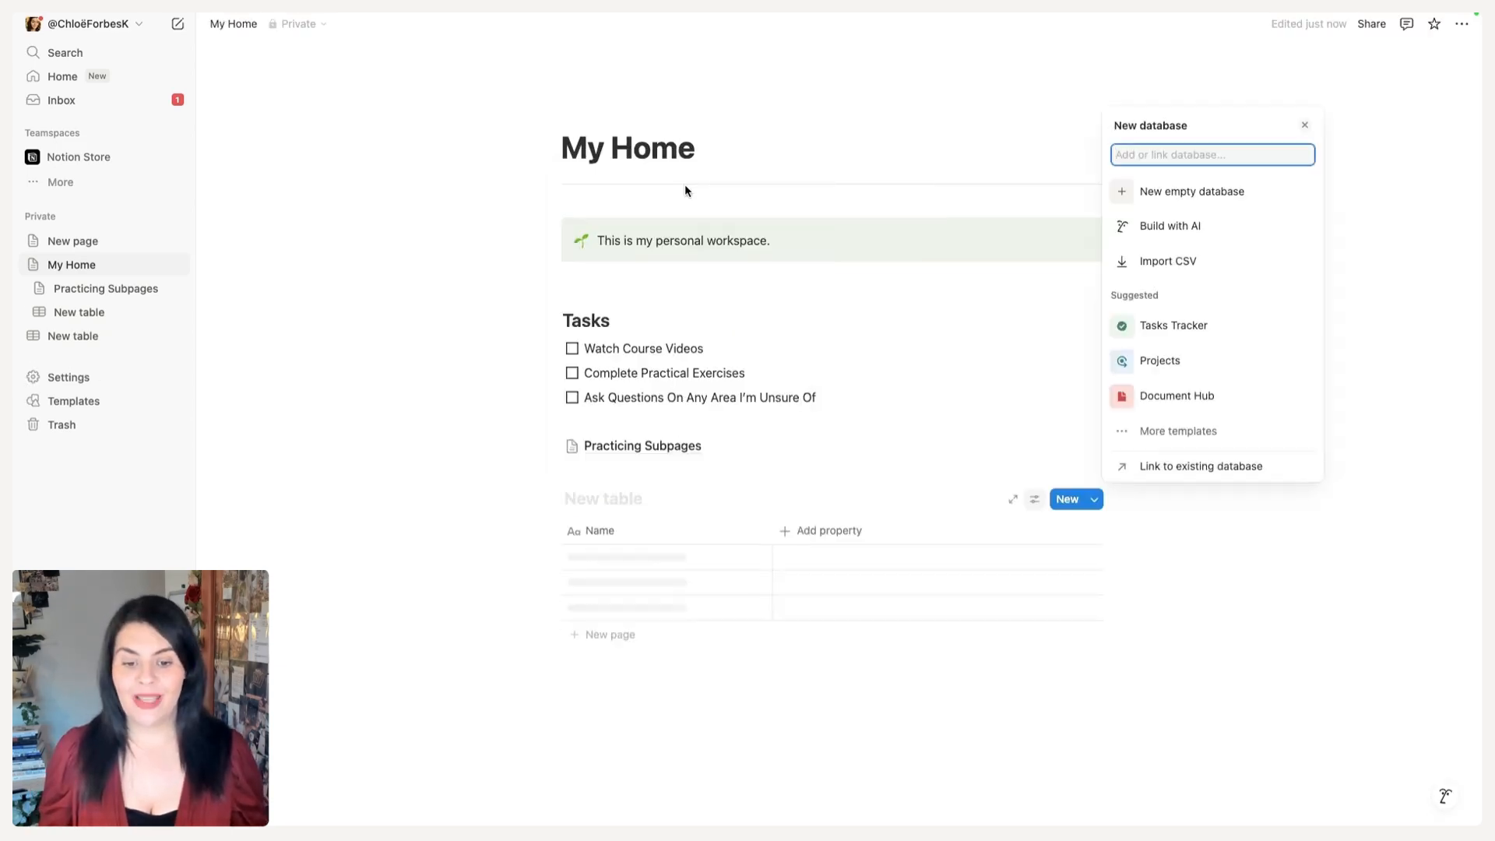
left_click(1167, 192)
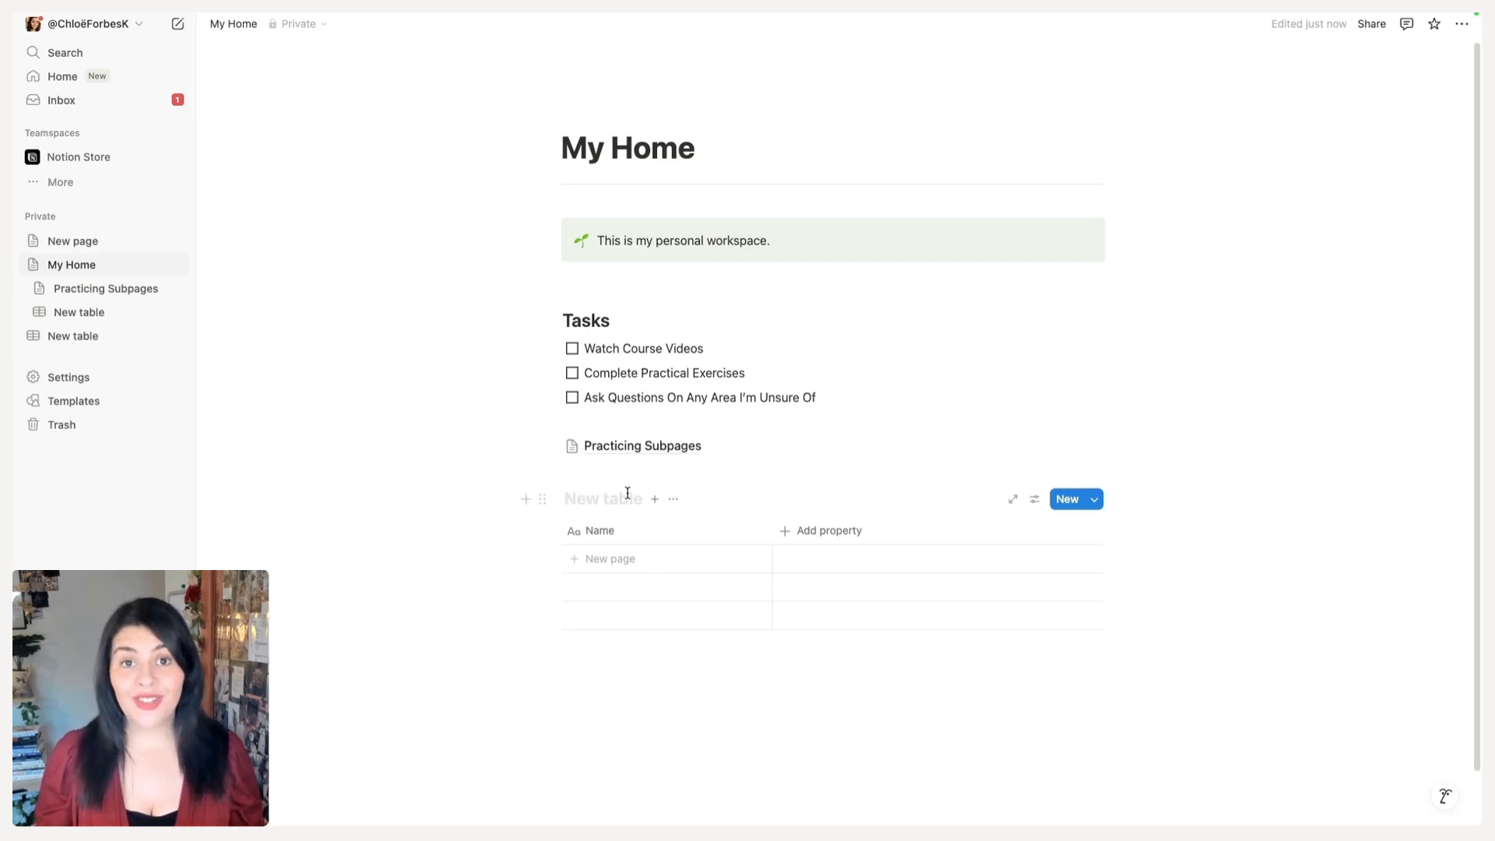
type("Personal Tasks")
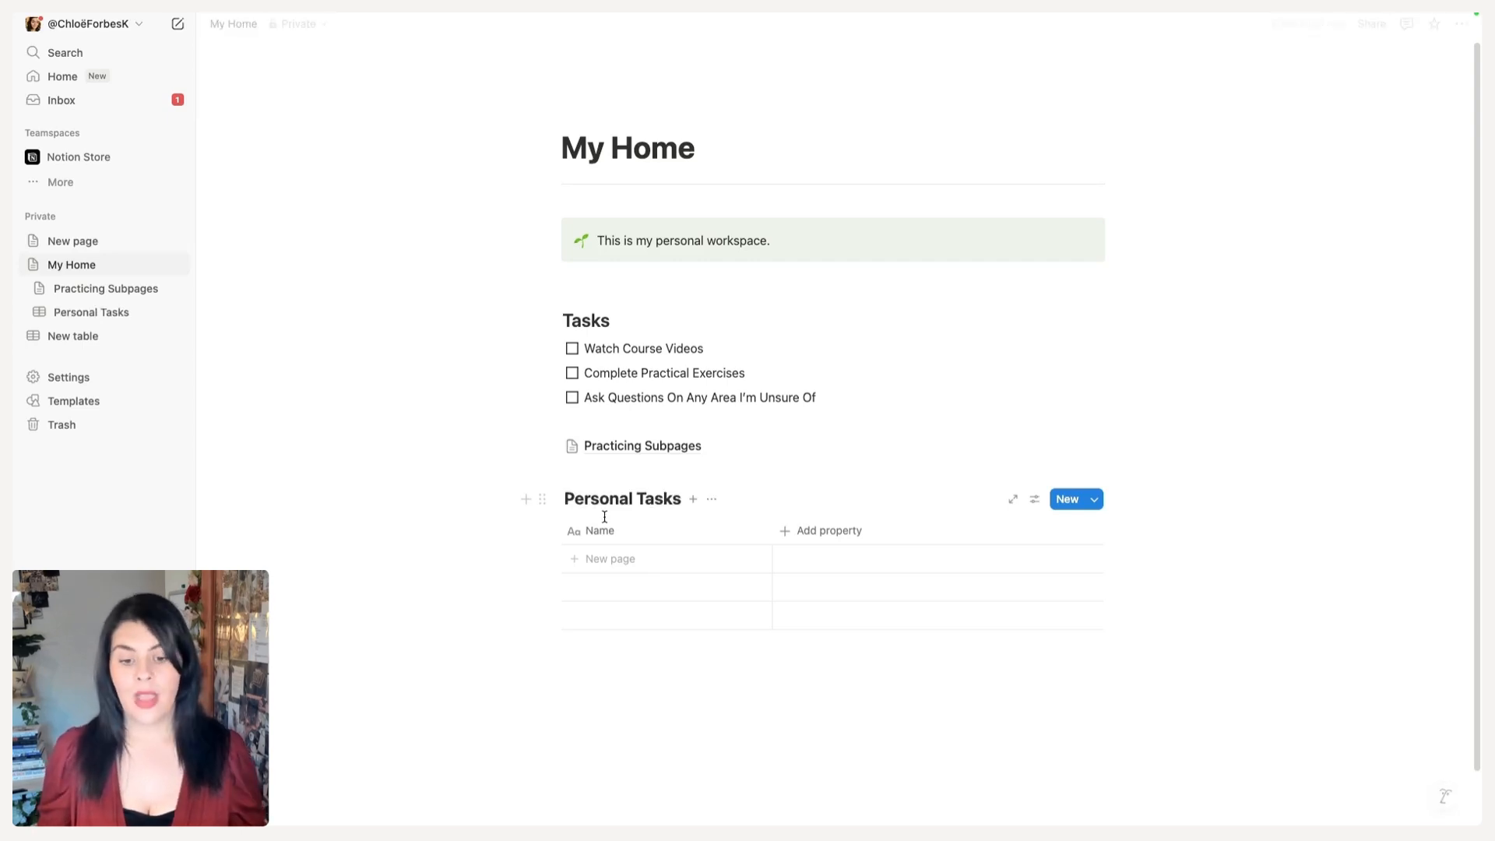
Add a page named Create Personal Task Database to the Personal Tasks database.
left_click(623, 561)
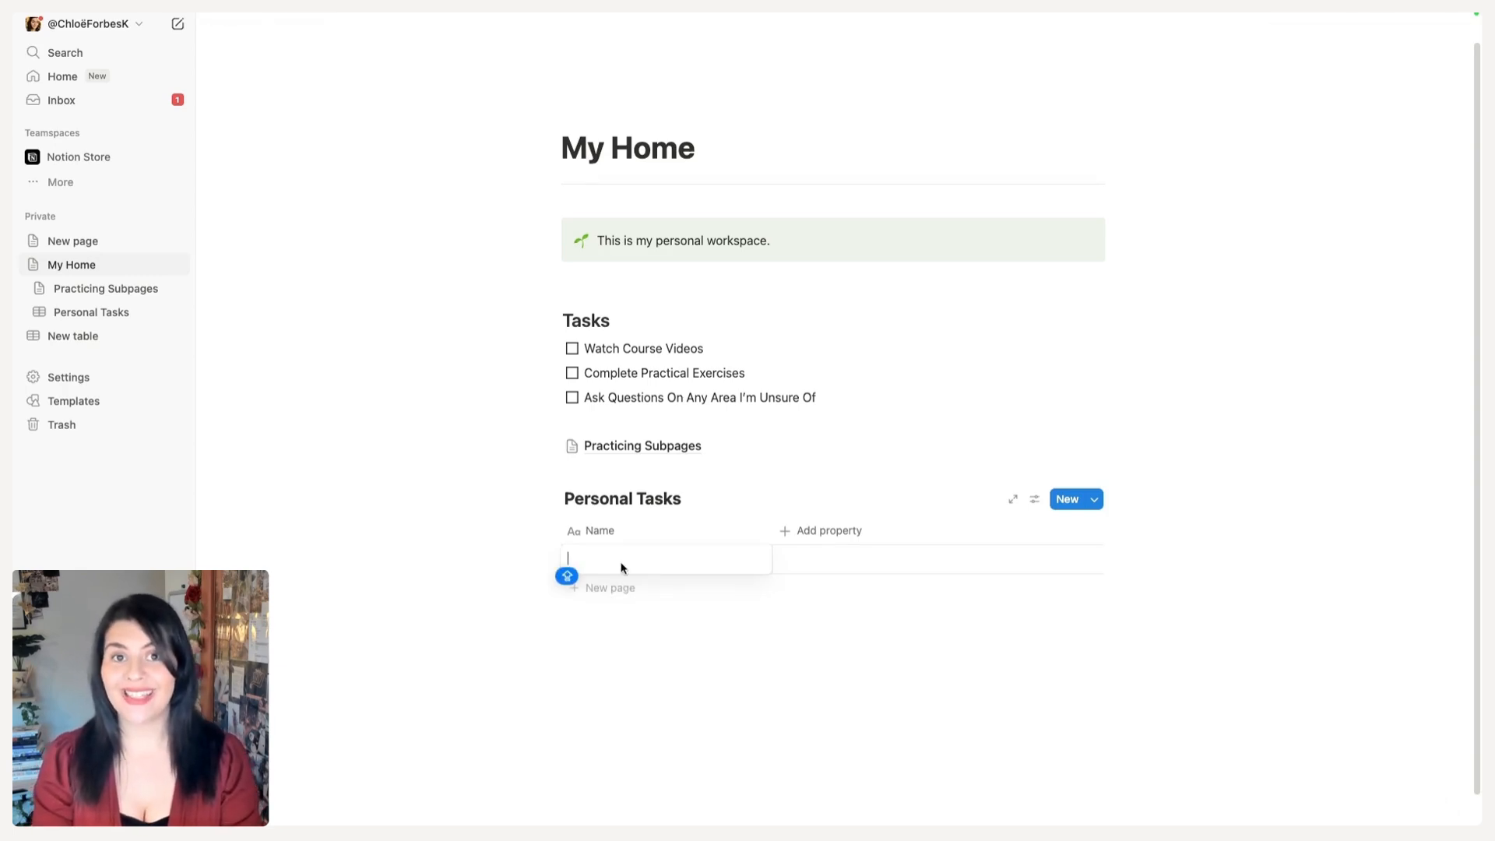
type("Create Personal Task Database")
key("Escape")
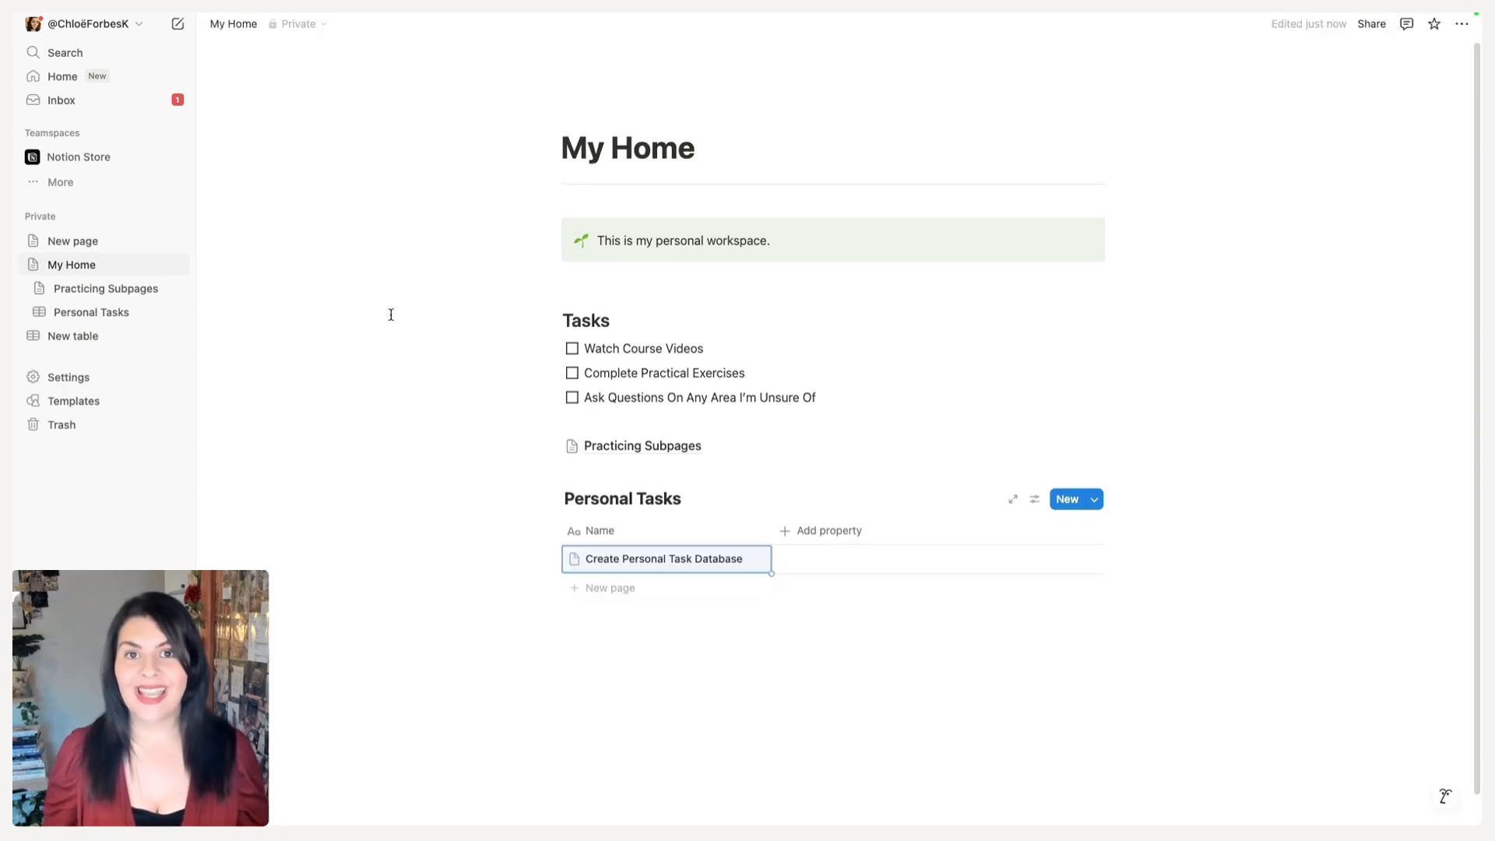